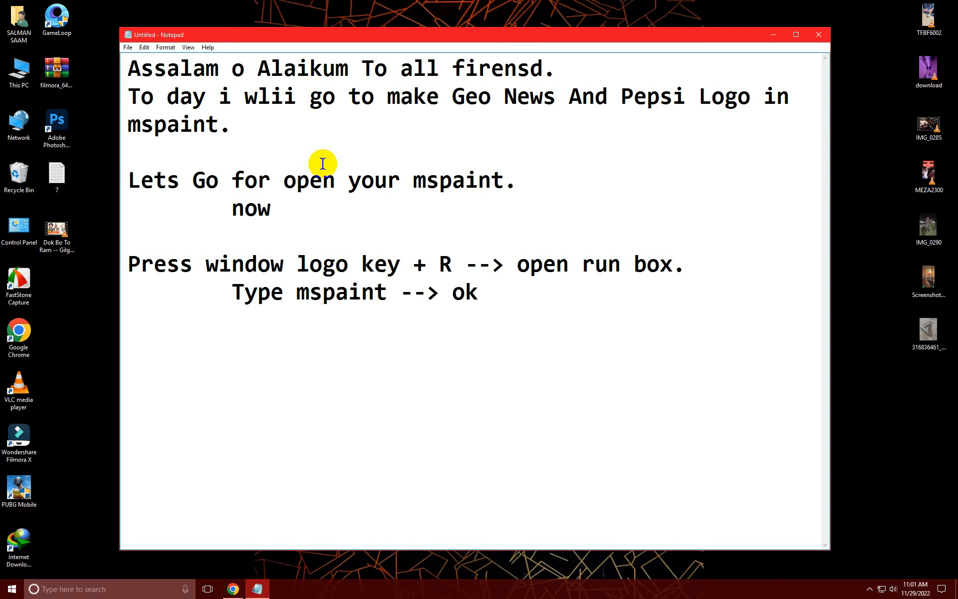
- Launch Microsoft Paint by running mspaint from the Windows Run dialog
key(super+r)
drag(104, 483, 453, 363)
key(BackSpace)
text(mspaint)
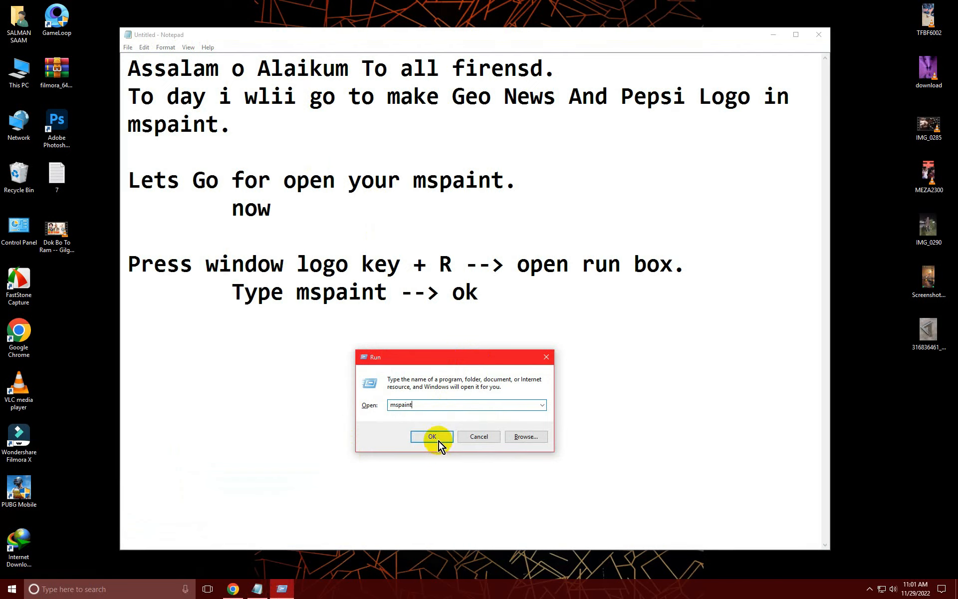
click(438, 440)
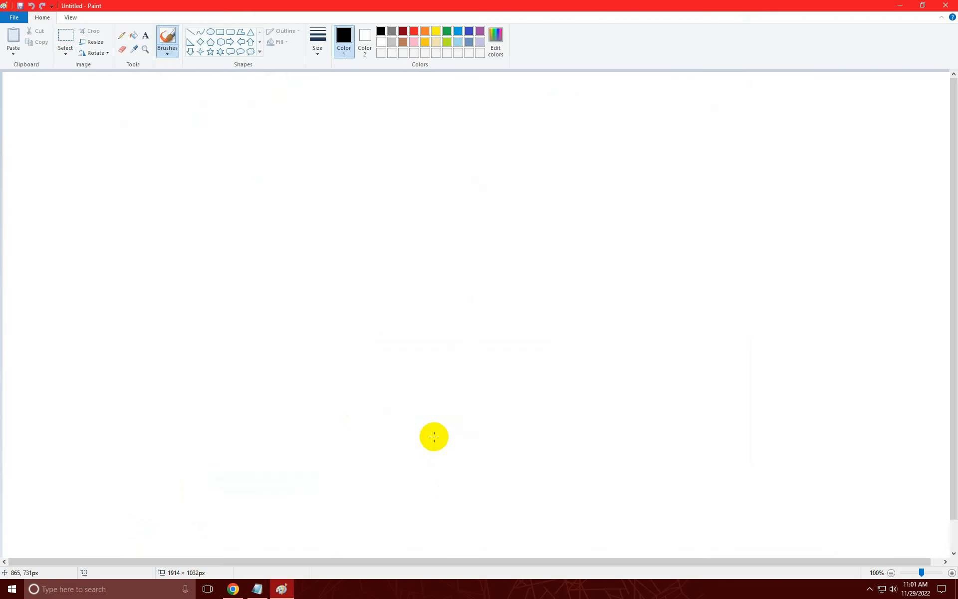
- Draw a black circle outline about 707 px across and move it up to the canvas's upper middle
click(210, 31)
drag(262, 150, 727, 502)
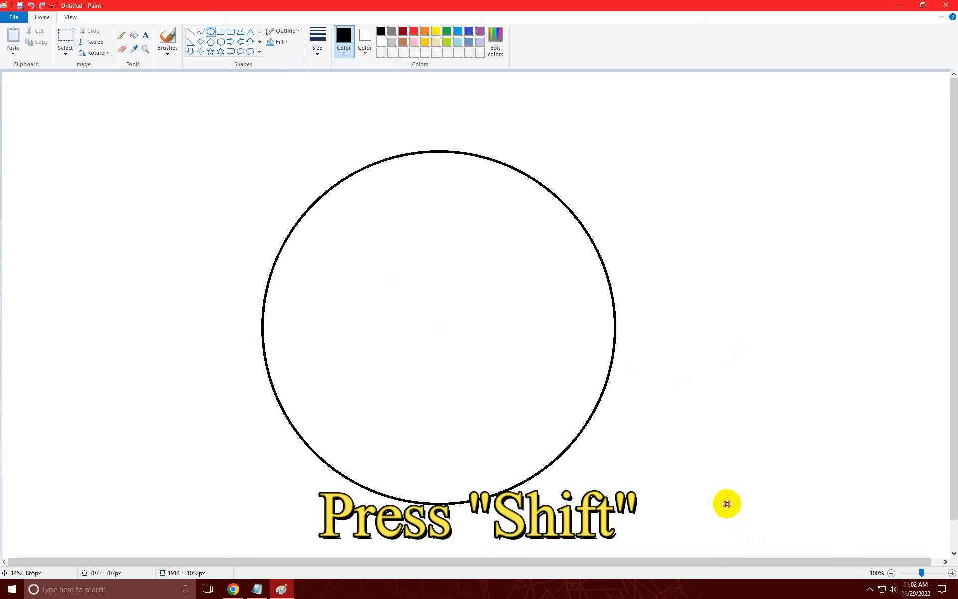
drag(538, 393, 538, 346)
click(725, 301)
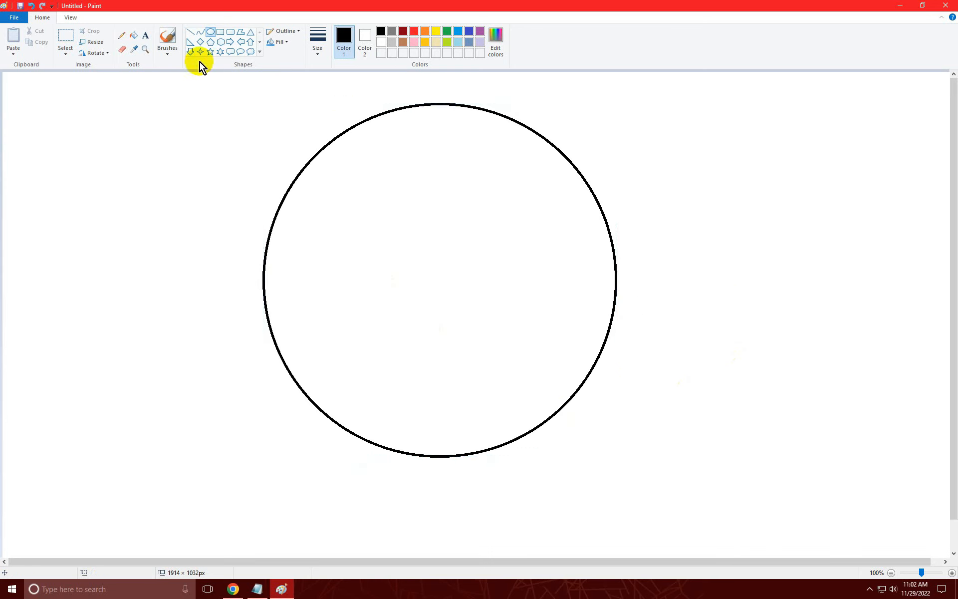
click(199, 33)
drag(125, 175, 182, 419)
drag(175, 260, 154, 188)
drag(163, 329, 135, 391)
key(ctrl+z)
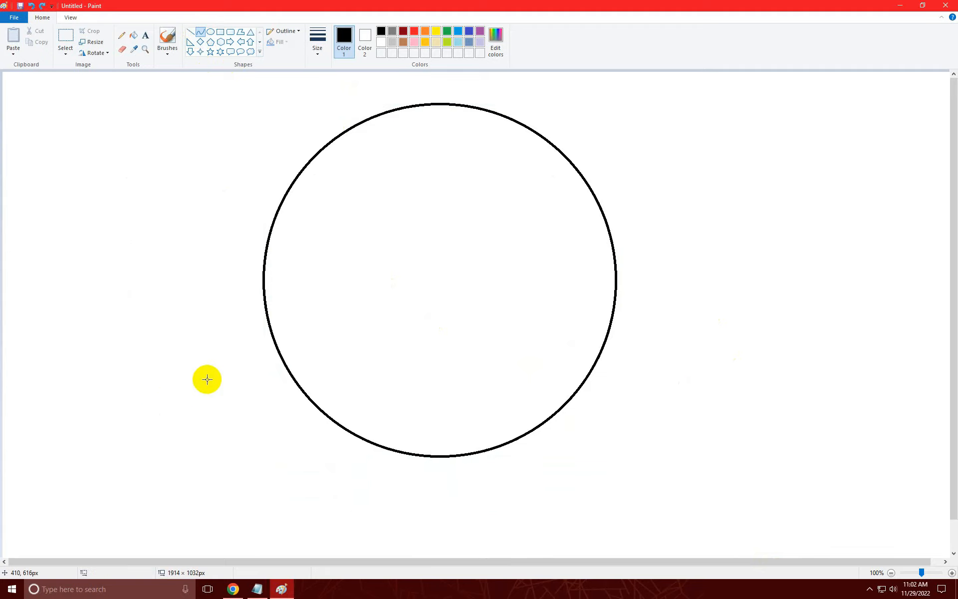
- Draw an S-shaped curve about 701 px wide across the circle's middle, bending up on the left and down on the right
click(201, 33)
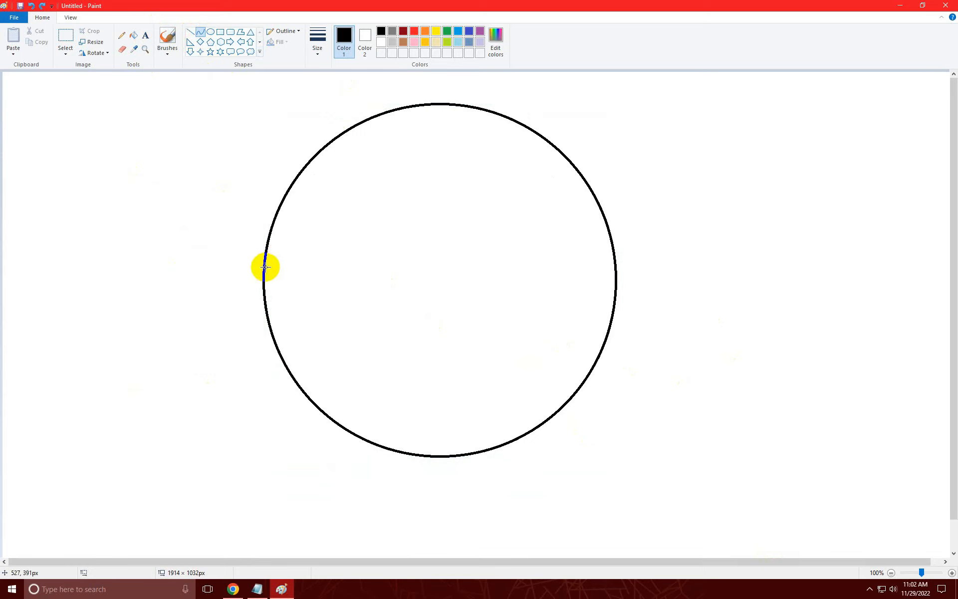
drag(264, 267, 608, 247)
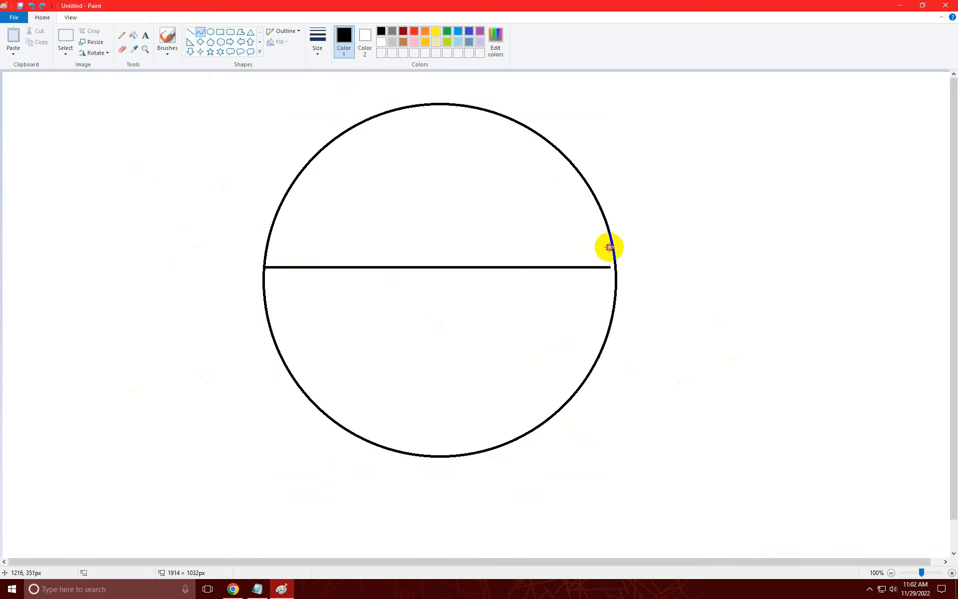
drag(336, 244, 305, 196)
drag(470, 238, 492, 347)
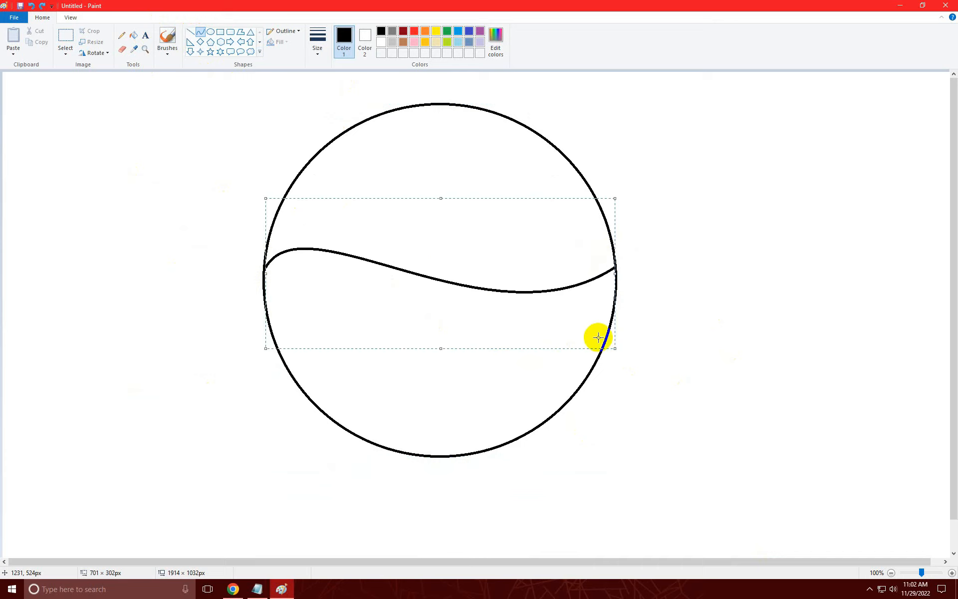
click(742, 284)
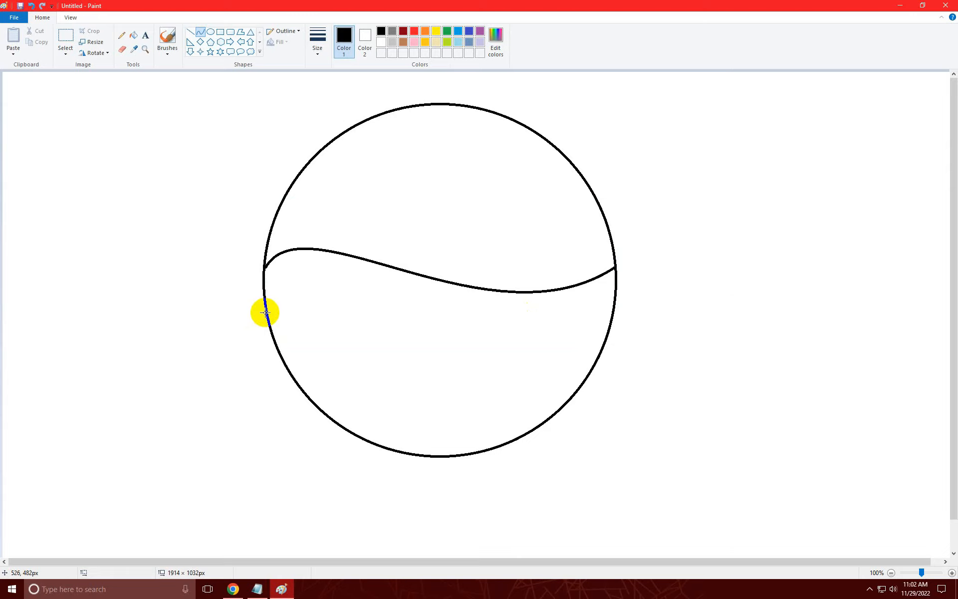
- Draw a second matching S-curve about 692 px wide below the first and shift it slightly down to form a wavy band
drag(266, 307, 612, 321)
drag(303, 290, 321, 229)
drag(450, 281, 504, 413)
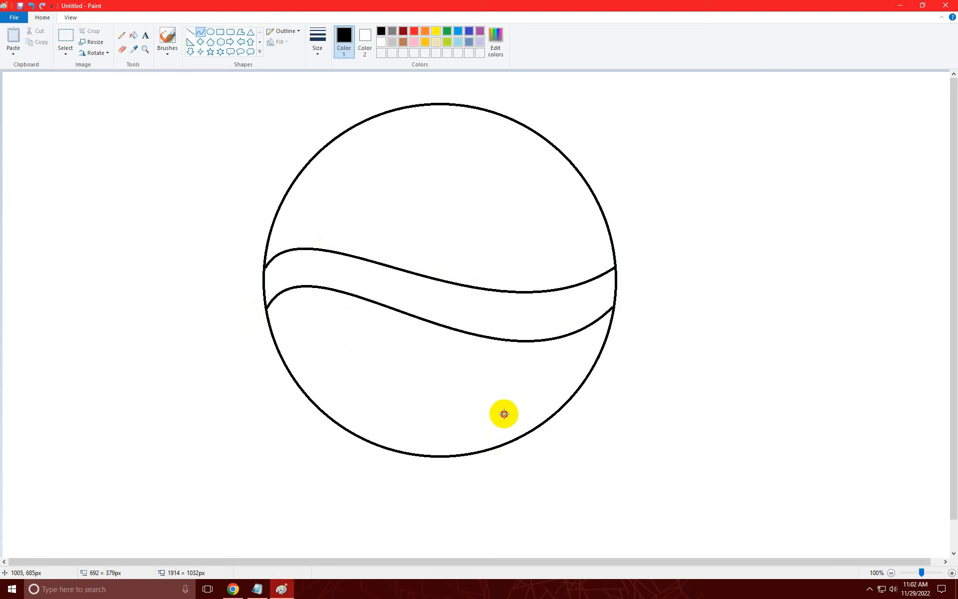
drag(461, 385, 461, 392)
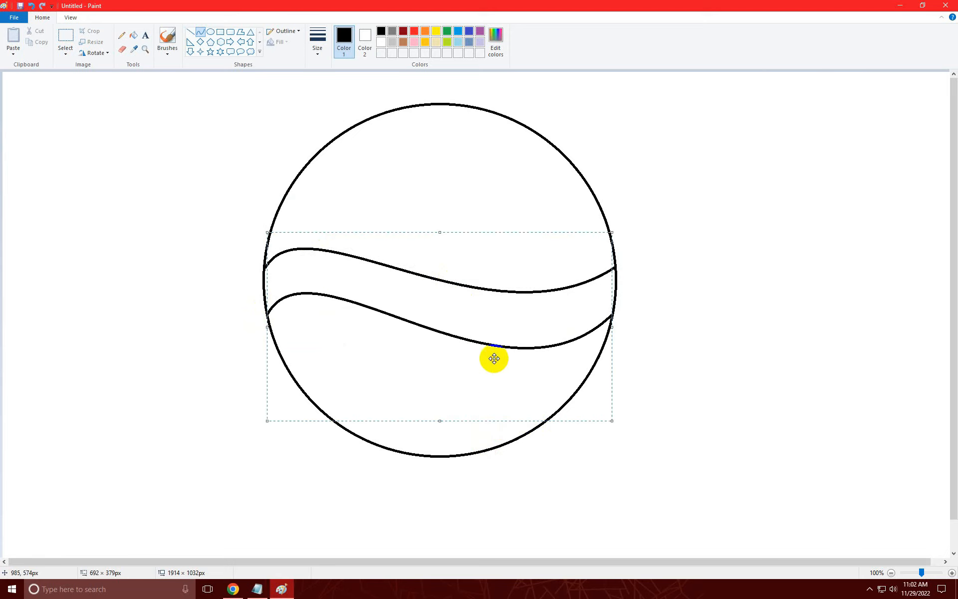
click(646, 348)
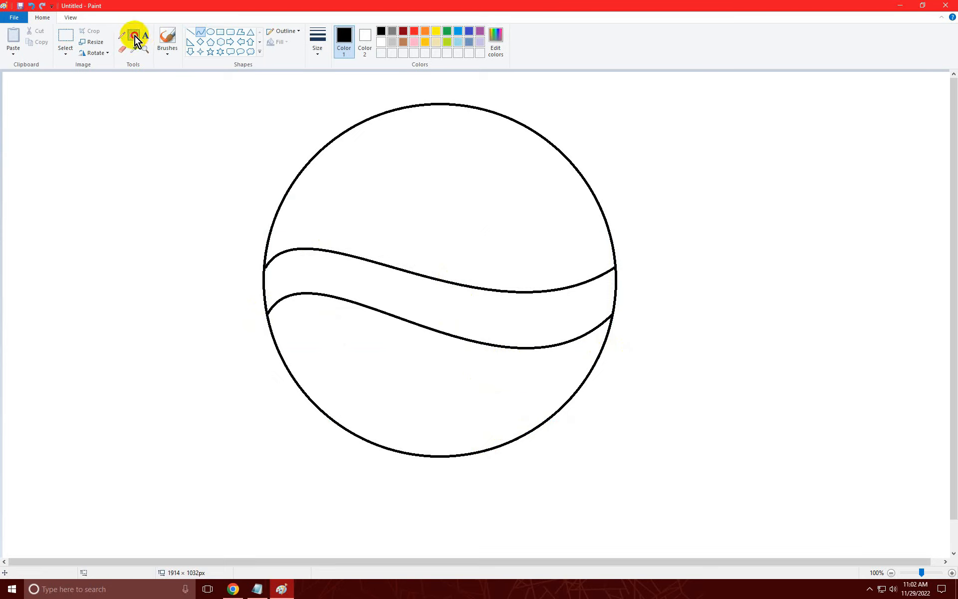
- Fill the circle's upper section red, its lower section indigo, and its black outlines white
click(413, 32)
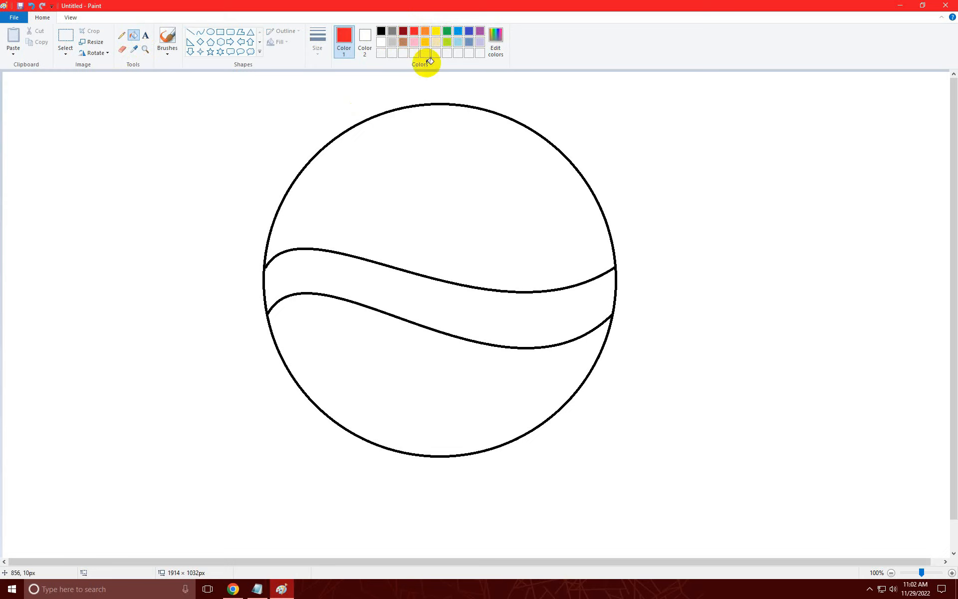
click(444, 141)
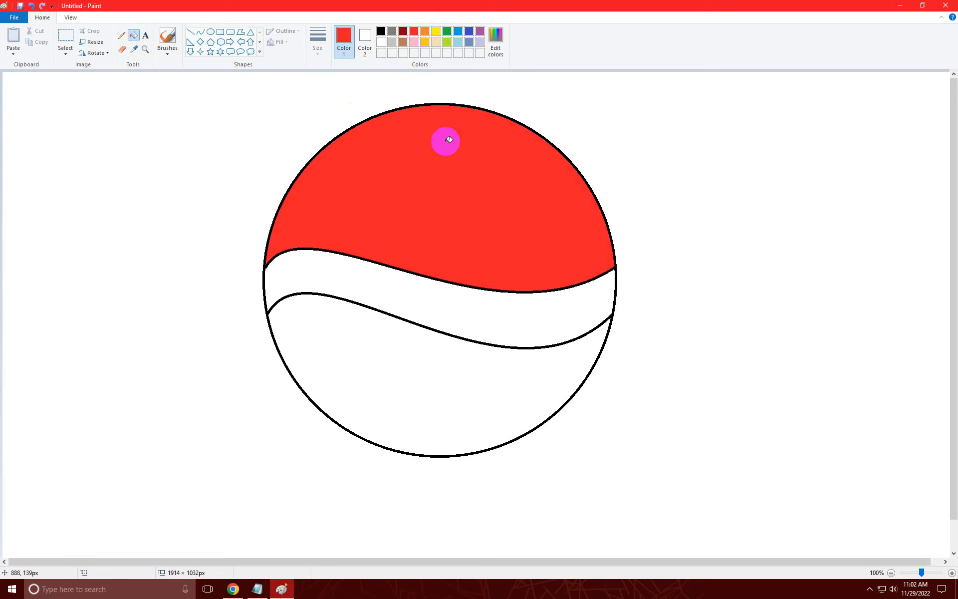
click(468, 35)
click(376, 443)
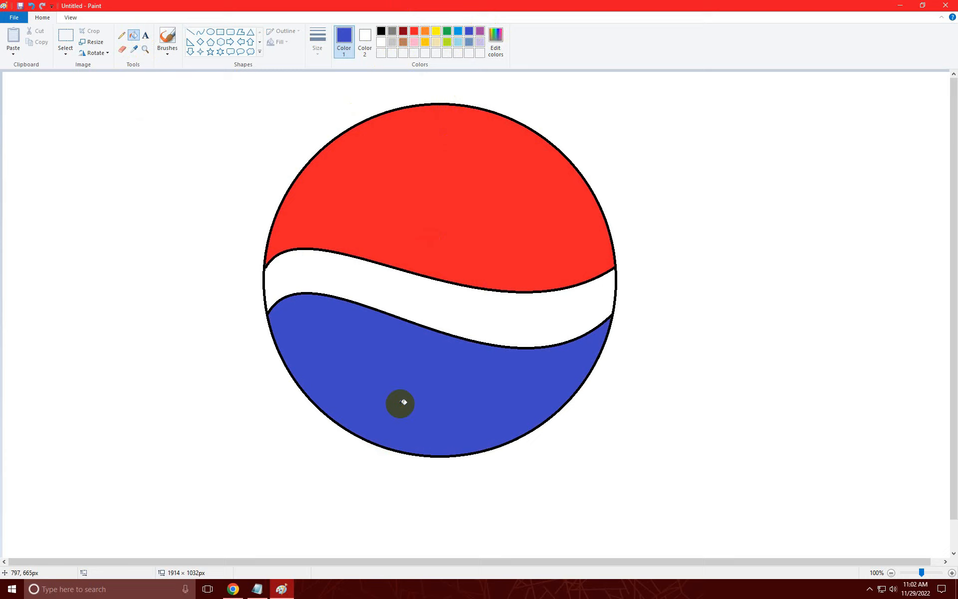
click(381, 42)
click(270, 264)
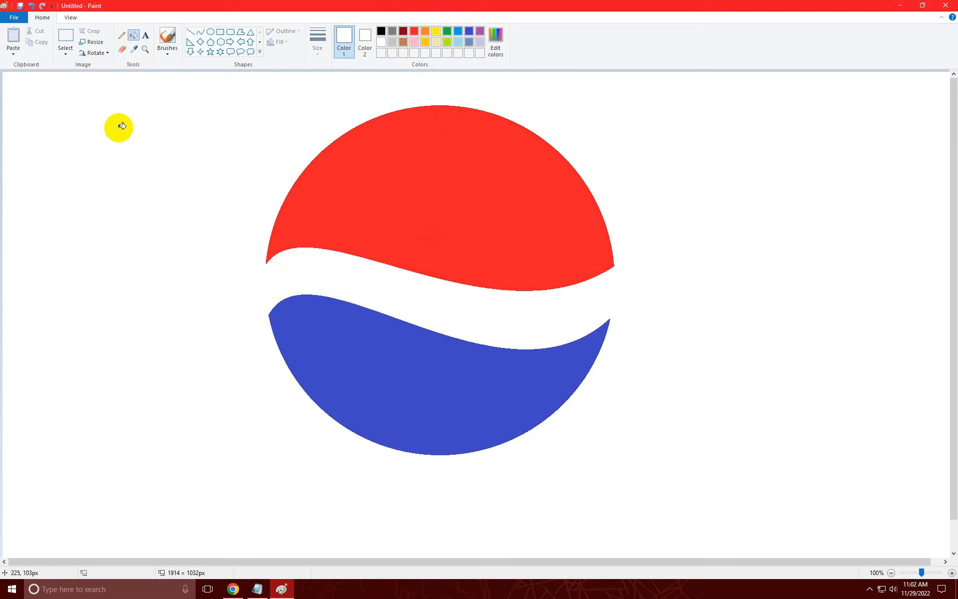
- Select the whole red and blue emblem and move it to the left part of the canvas
click(65, 36)
drag(185, 92, 715, 478)
drag(477, 422, 280, 417)
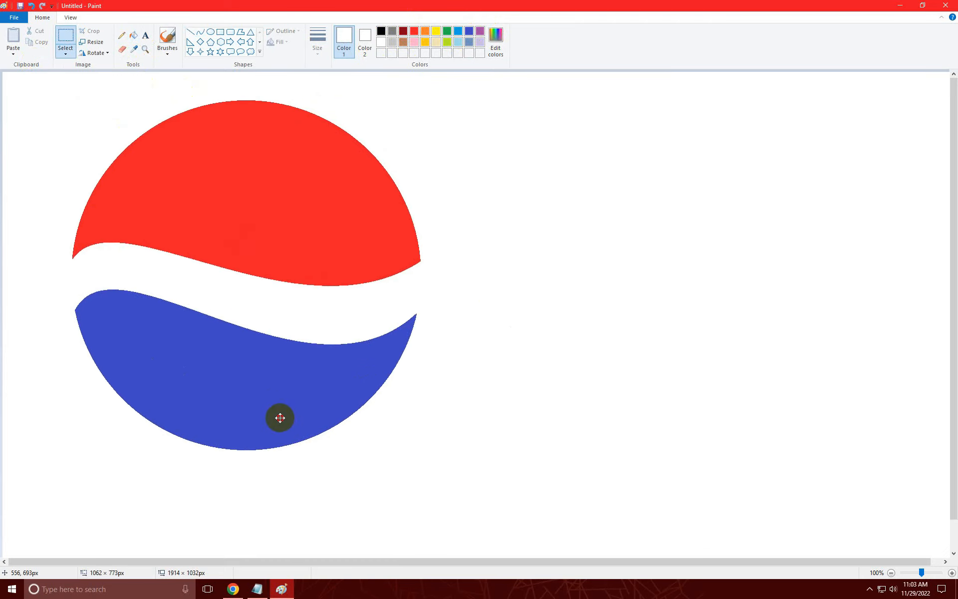
click(562, 248)
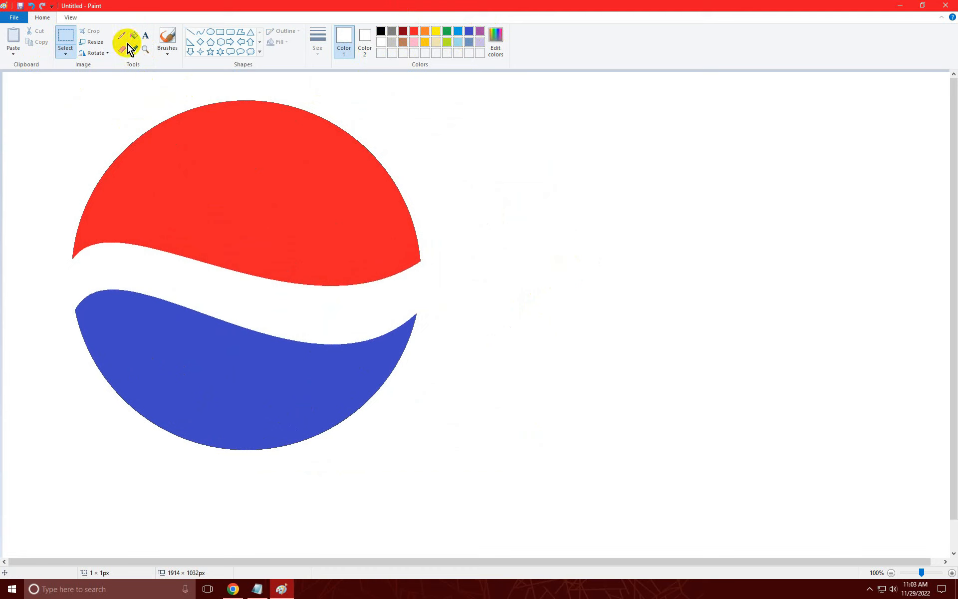
- Add the black text PEPSI beside the emblem in bold 48-point Cooper Std Black, one letter per line in a narrow text box
click(144, 35)
click(500, 146)
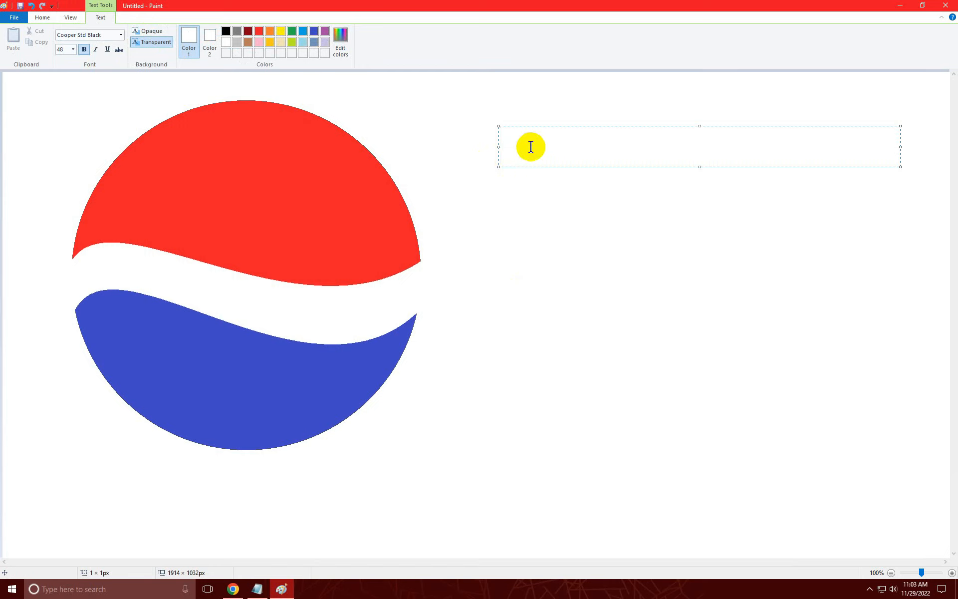
drag(526, 150, 507, 158)
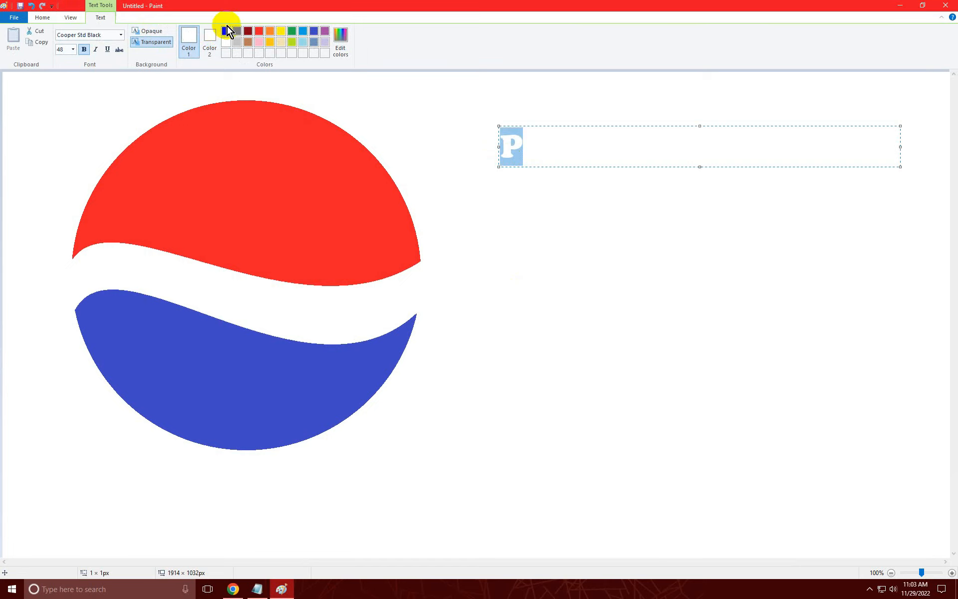
click(546, 150)
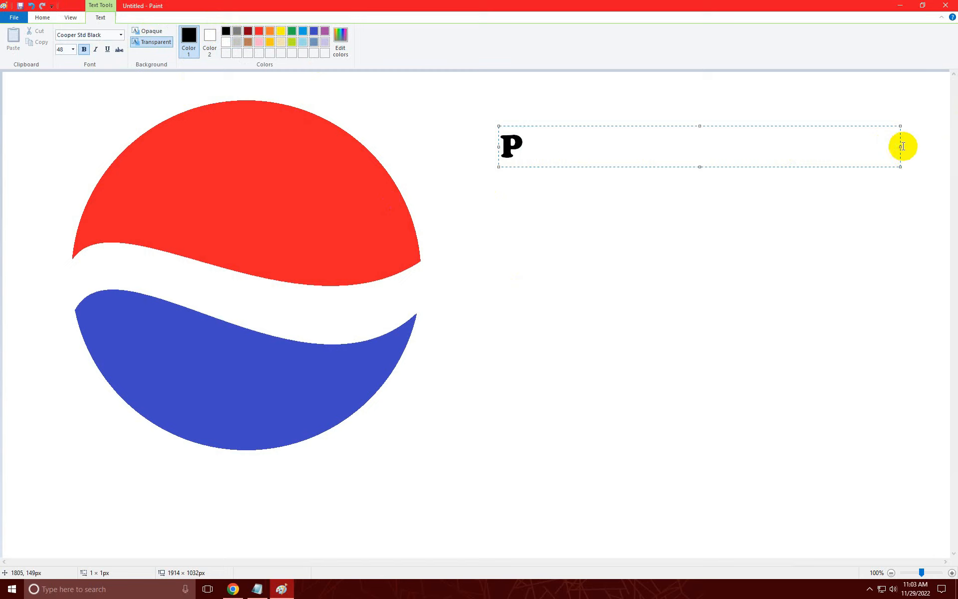
drag(900, 140, 537, 170)
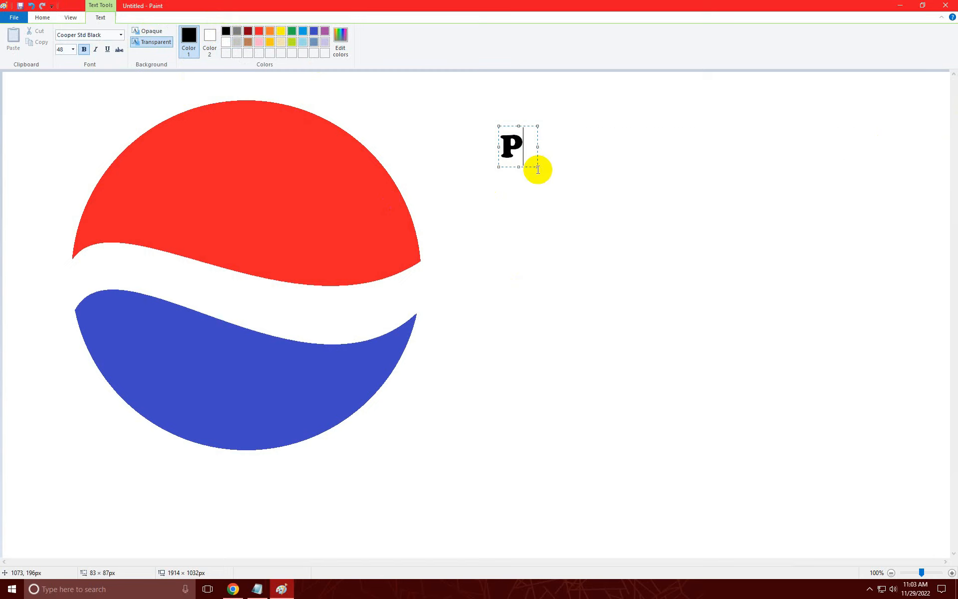
text(E)
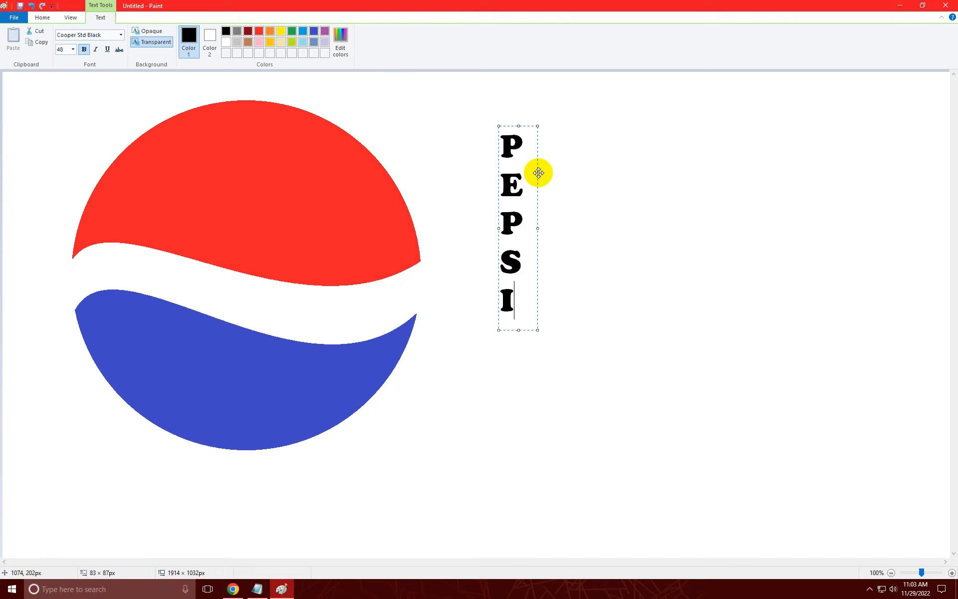
click(561, 176)
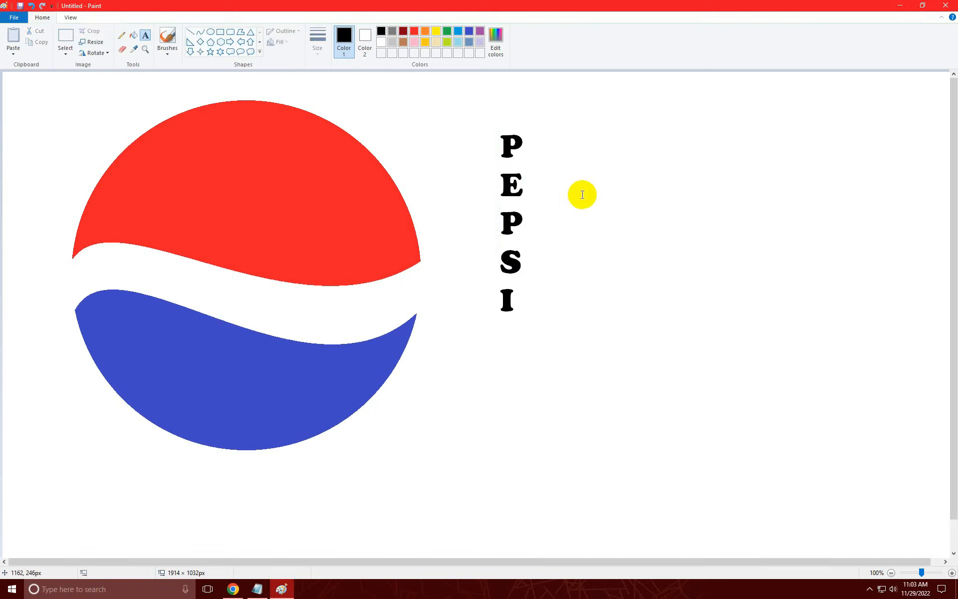
- Move the first letter P into the left end of the emblem's white band using a transparent selection
click(66, 39)
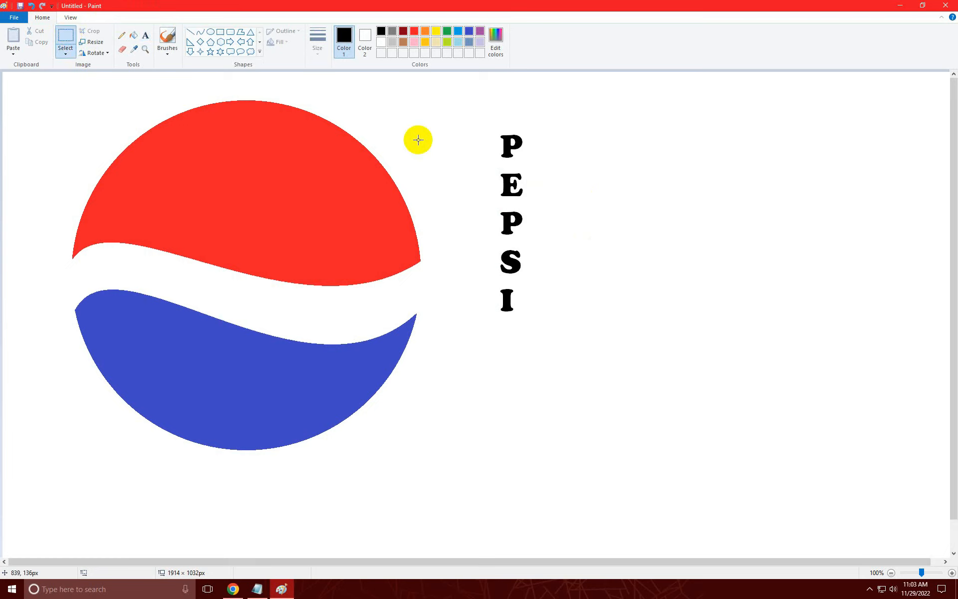
drag(471, 121, 179, 239)
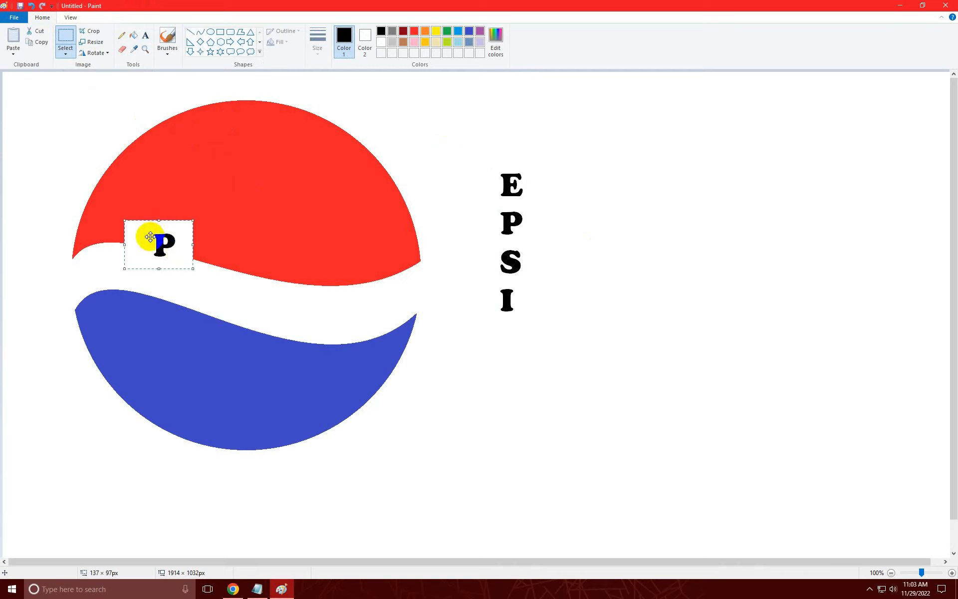
click(67, 55)
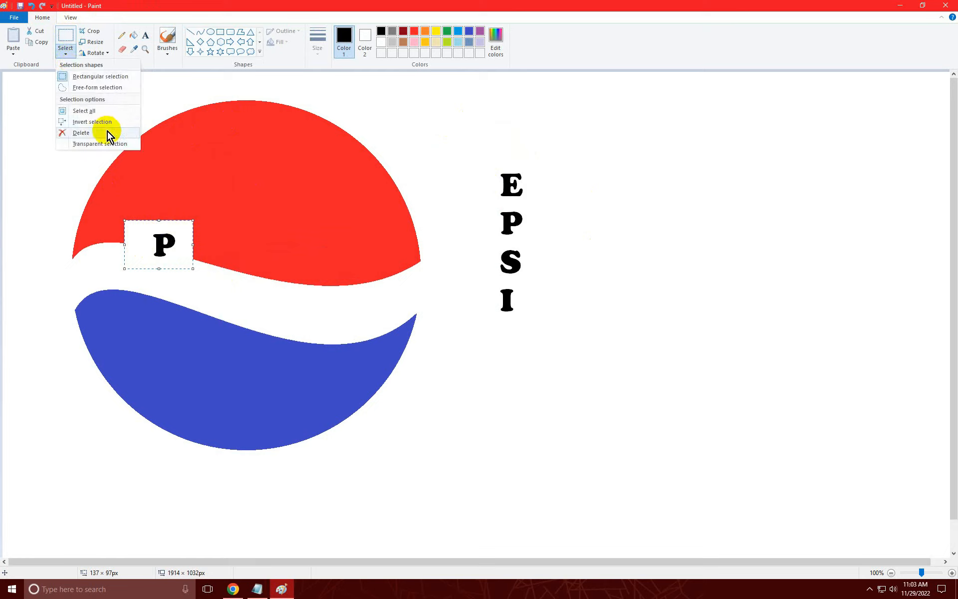
click(82, 145)
drag(166, 250, 112, 274)
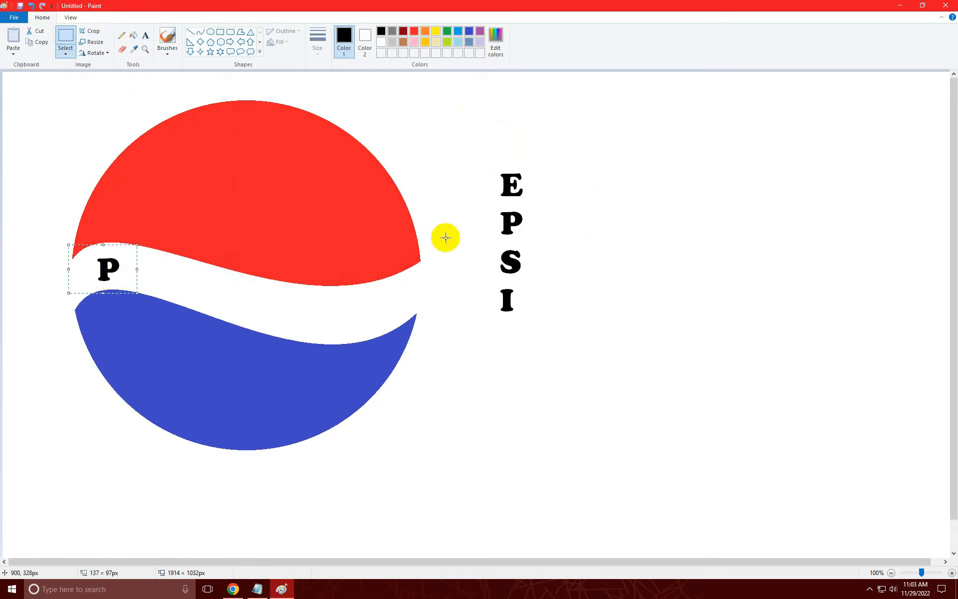
- Move the letters E, P, S and I one by one into the white band, spaced along its wave
mouse_move(488, 160)
mouse_down()
mouse_move(536, 206)
mouse_move(515, 193)
mouse_move(171, 280)
mouse_up()
mouse_move(486, 193)
mouse_down()
mouse_move(533, 248)
mouse_move(232, 301)
mouse_up()
drag(492, 238, 309, 321)
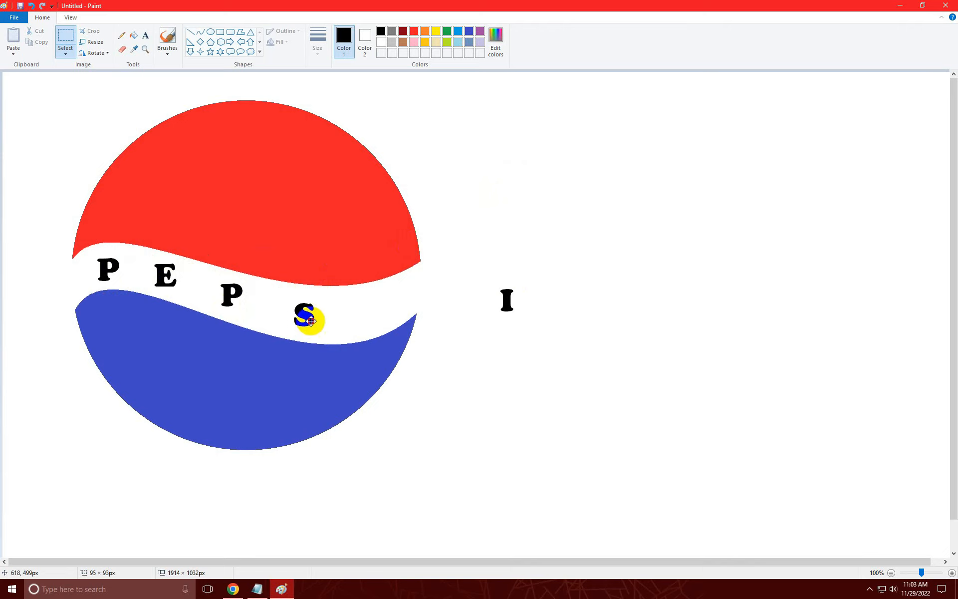
drag(310, 321, 309, 321)
mouse_move(474, 269)
mouse_down()
mouse_move(545, 327)
mouse_move(464, 314)
mouse_move(407, 320)
mouse_up()
click(541, 289)
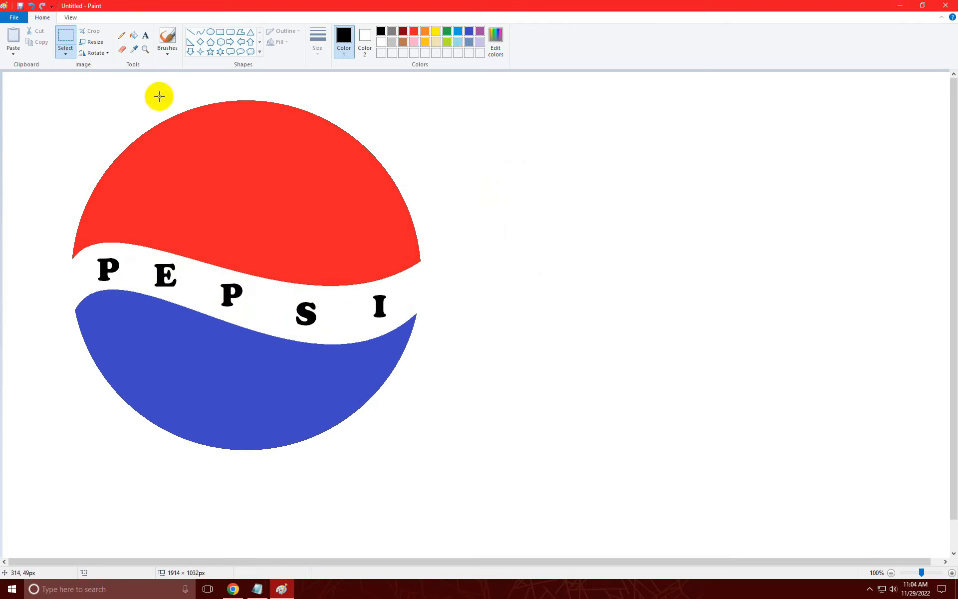
- Add the black text "Why Not Mari Jaan" to the right of the emblem, with one word per line
click(145, 36)
click(445, 195)
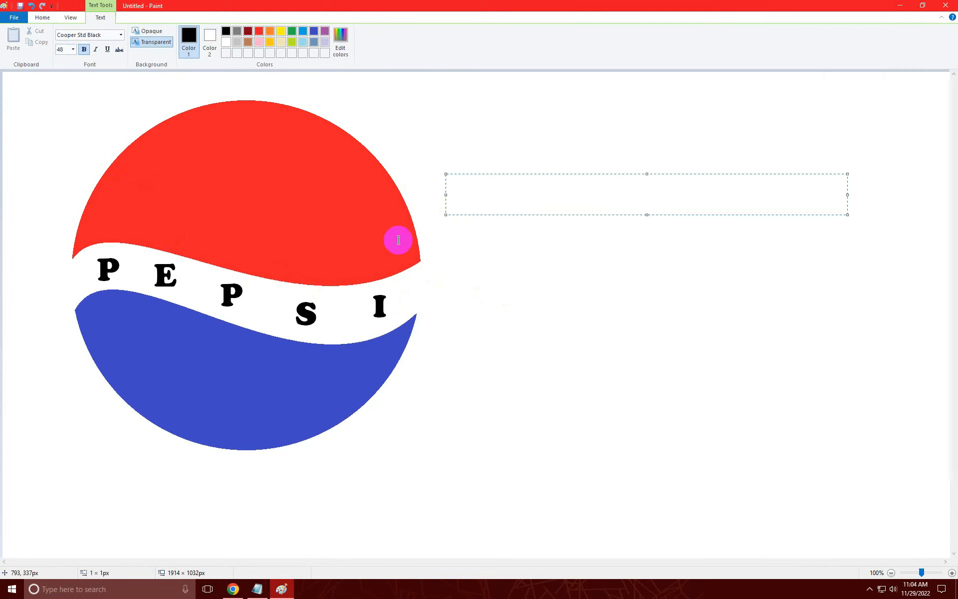
text(Why)
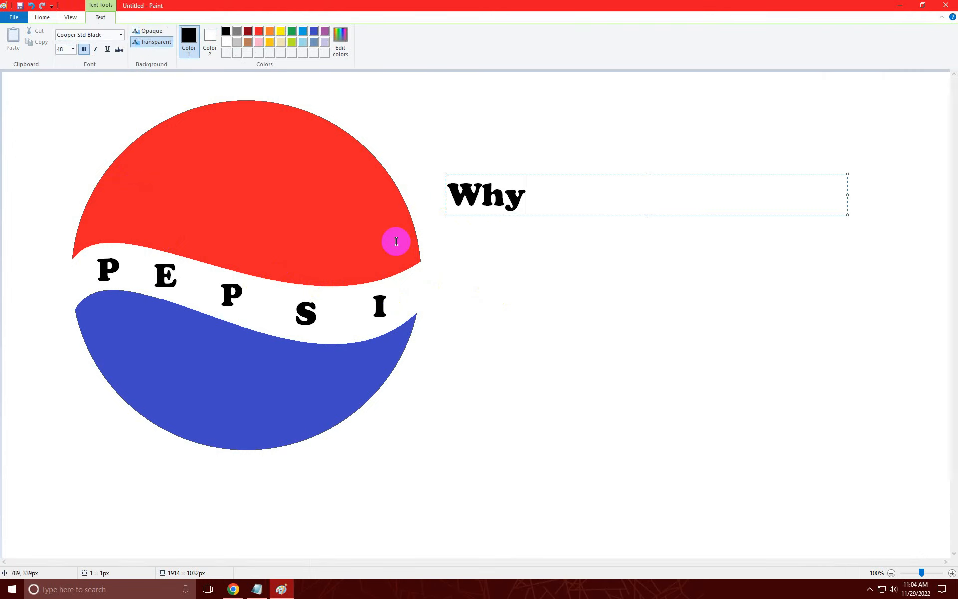
text(No)
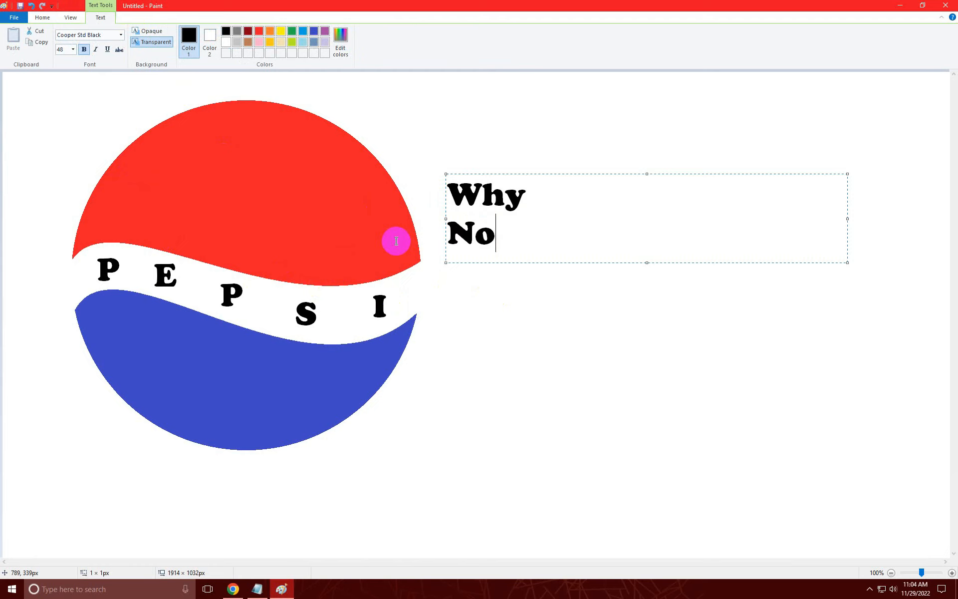
text(Mari)
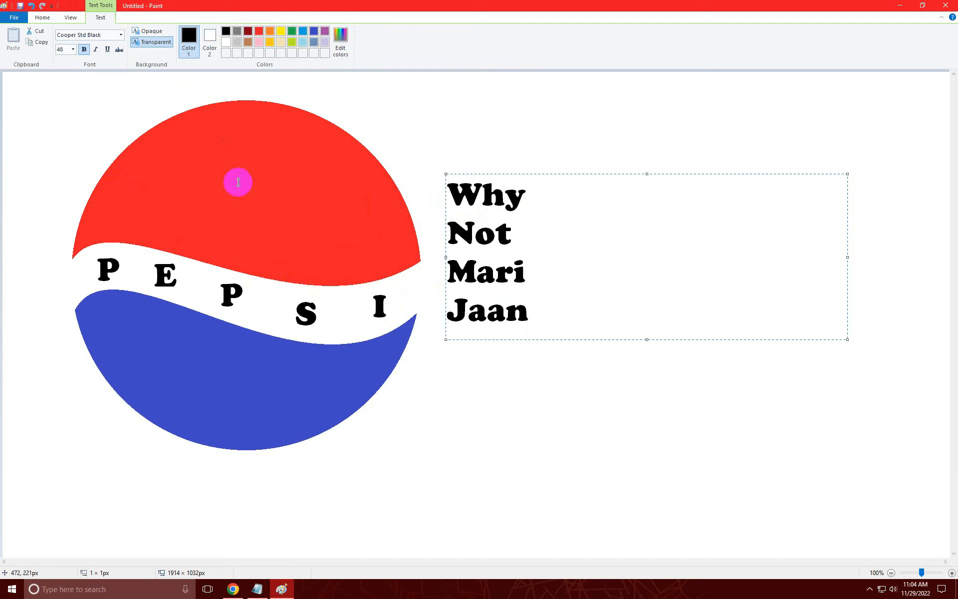
click(54, 77)
click(65, 37)
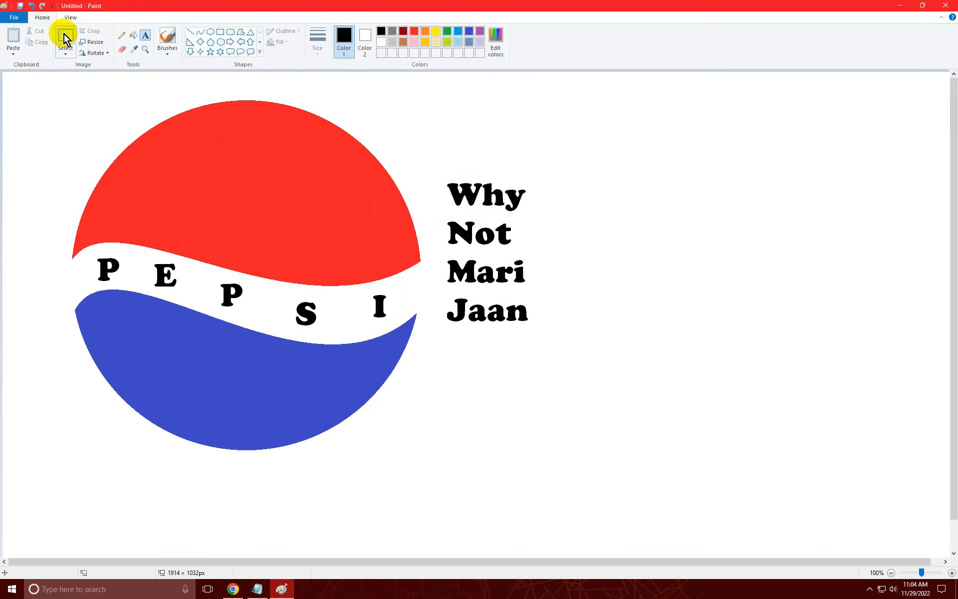
- Move the "Why Not Mari Jaan" slogan slightly right and down beside the emblem
drag(439, 166, 585, 344)
drag(533, 317, 558, 333)
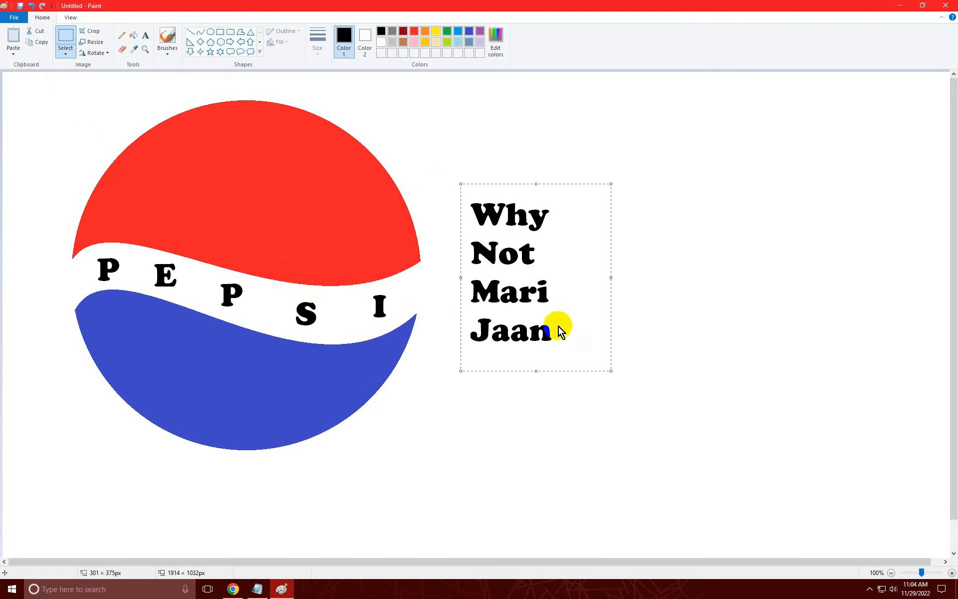
click(680, 325)
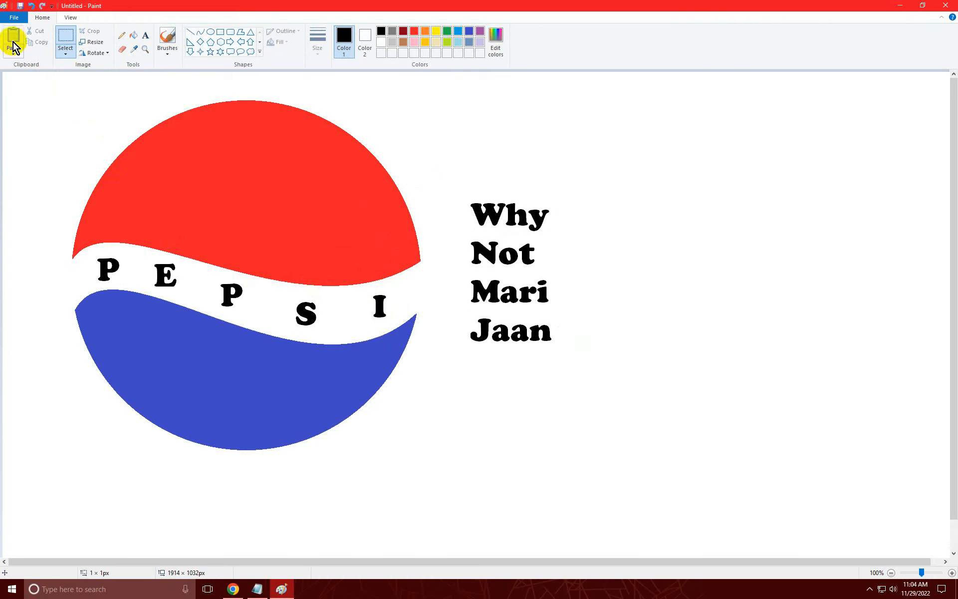
click(13, 19)
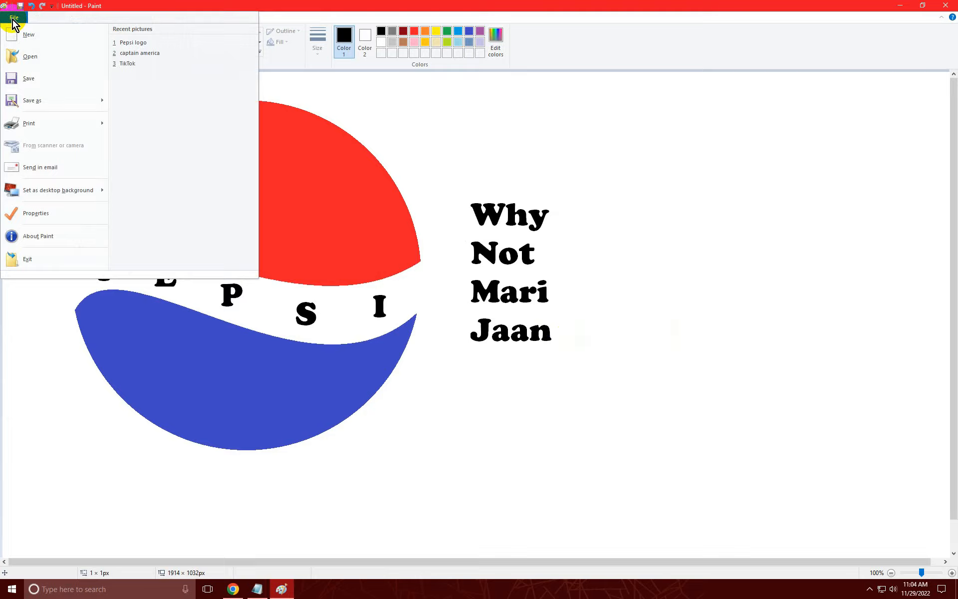
click(51, 102)
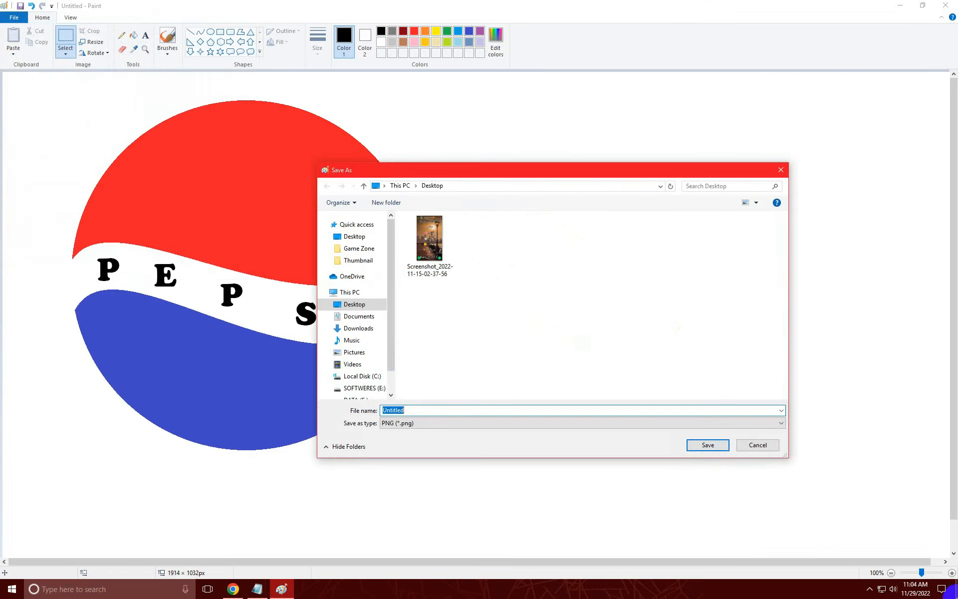
click(760, 448)
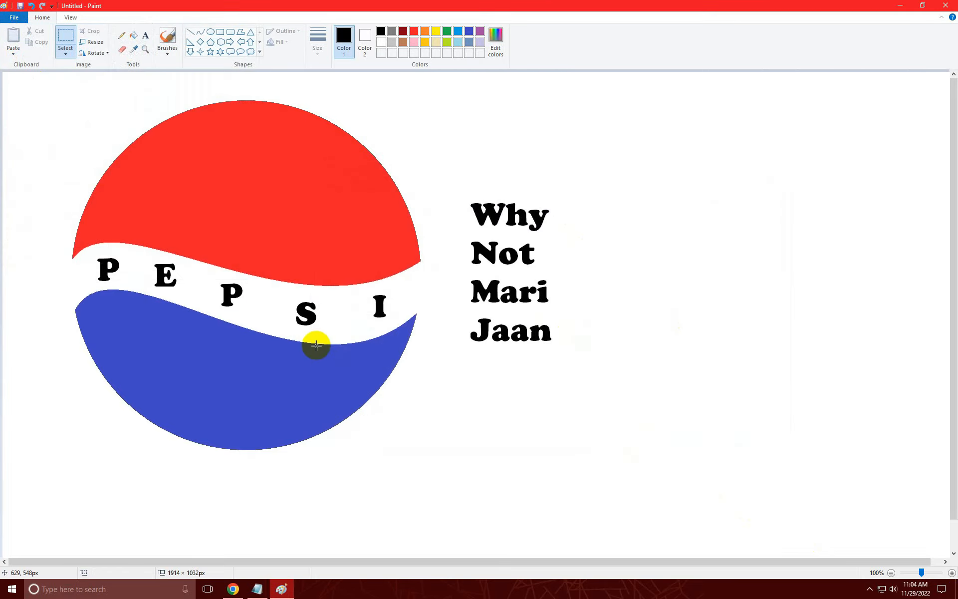
- Save the picture to the Desktop as a PNG file named "pepsi logo"
key(ctrl+s)
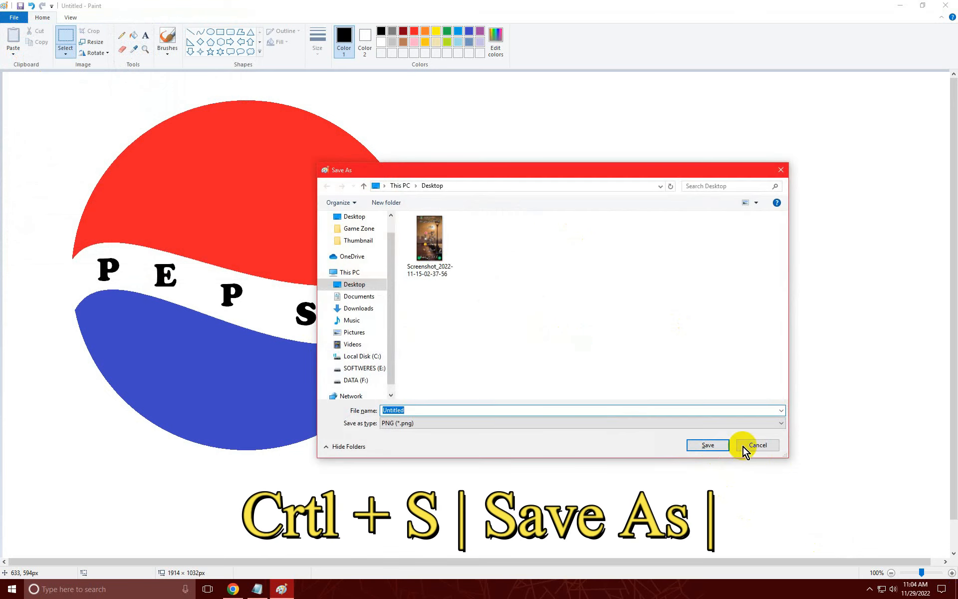
click(361, 220)
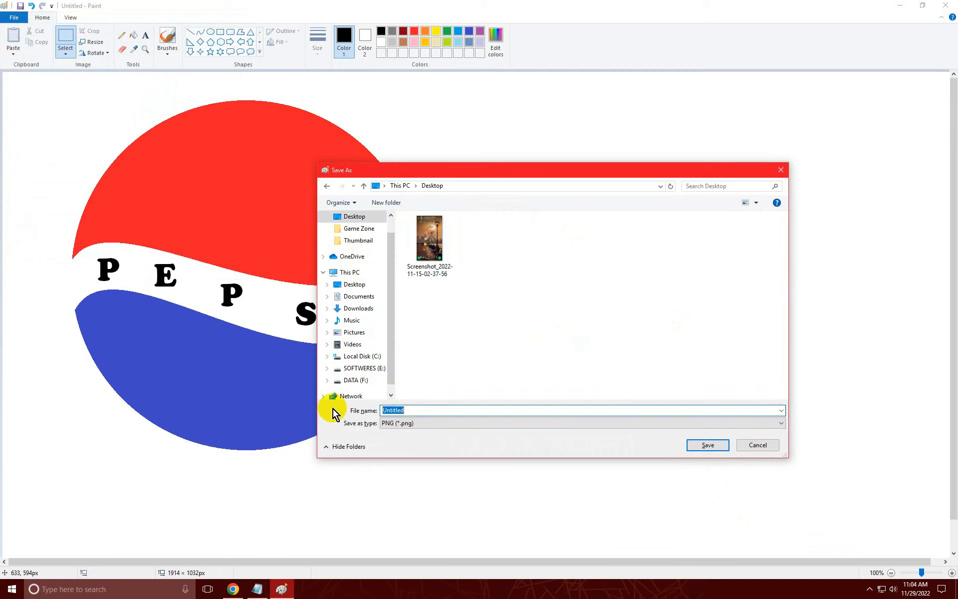
text(pepsi logo)
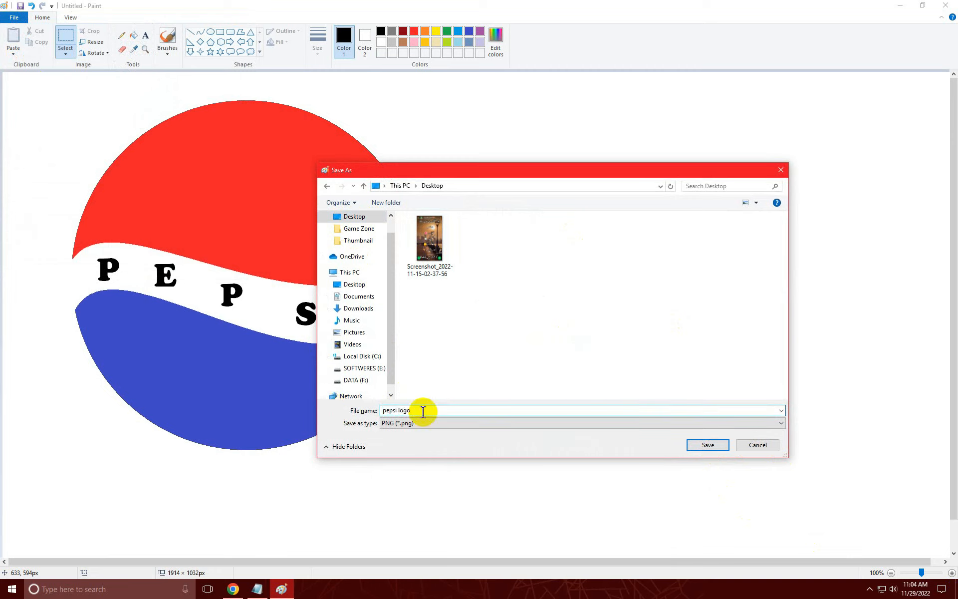
click(701, 445)
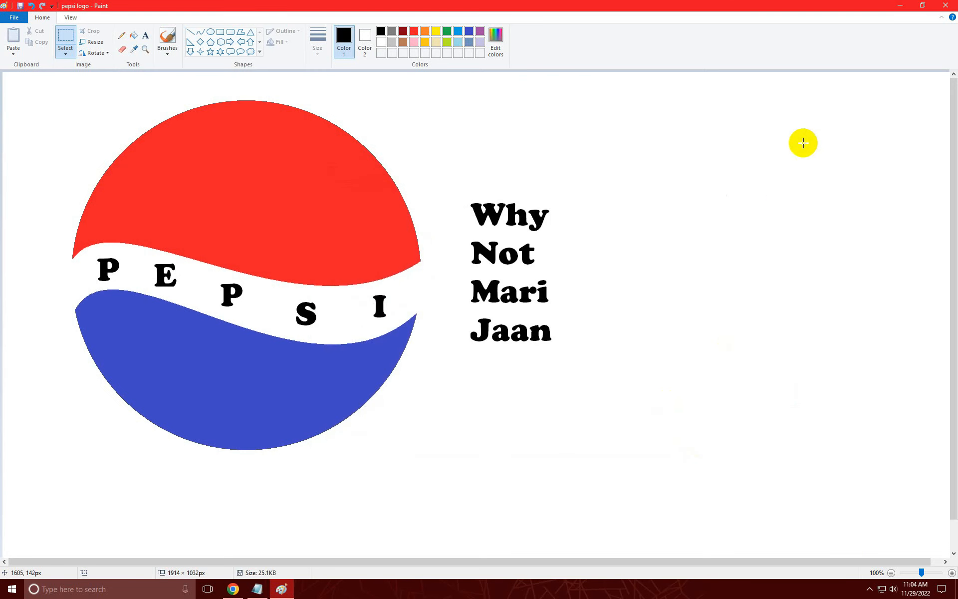
- Minimize the Paint and Notepad windows and open the saved pepsi logo picture from the desktop
click(898, 11)
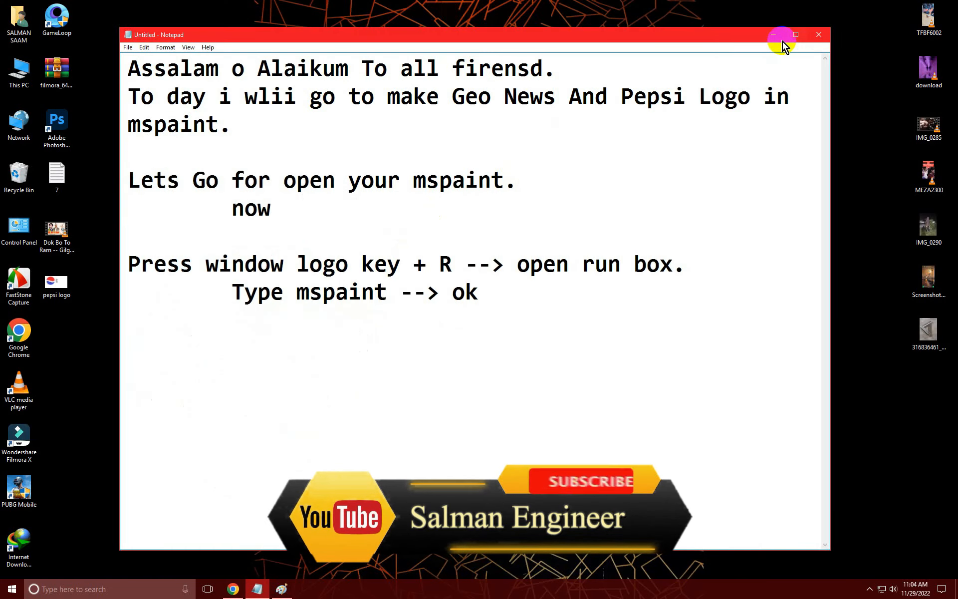
click(775, 37)
right_click(56, 285)
click(110, 305)
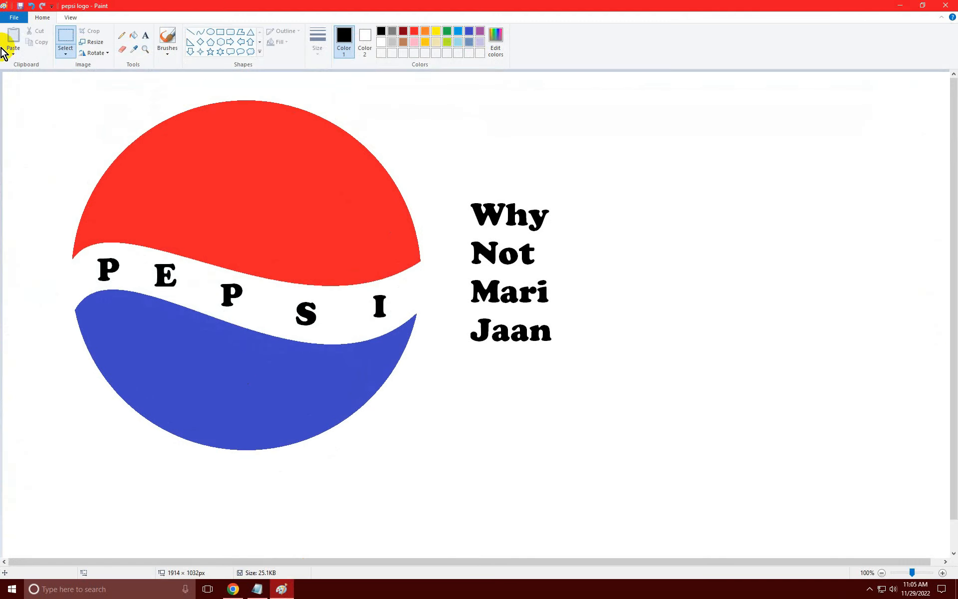
- Delete the Pepsi emblem and slogan from the canvas and draw a tall black rounded rectangle near its middle
drag(59, 82, 594, 468)
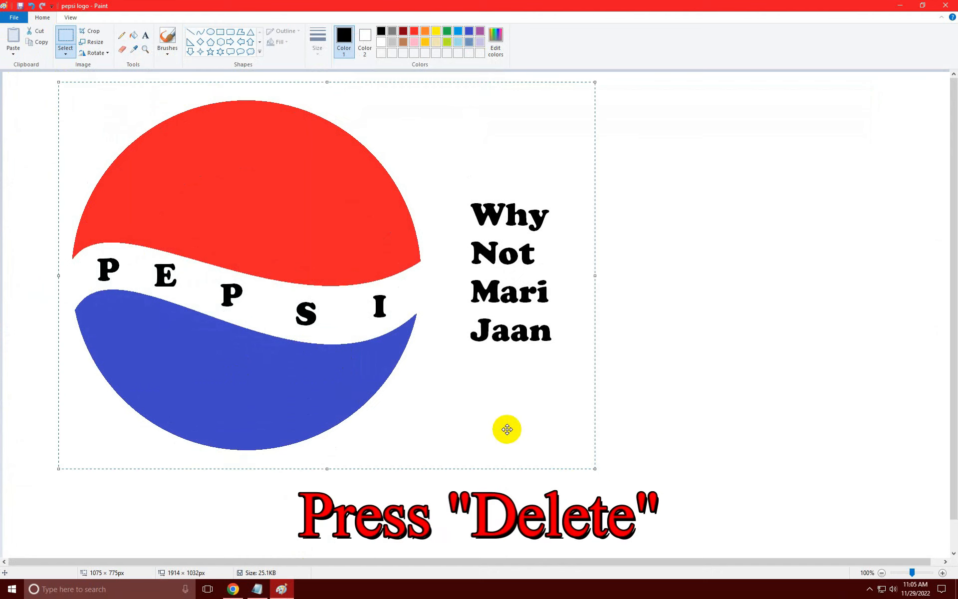
key(Delete)
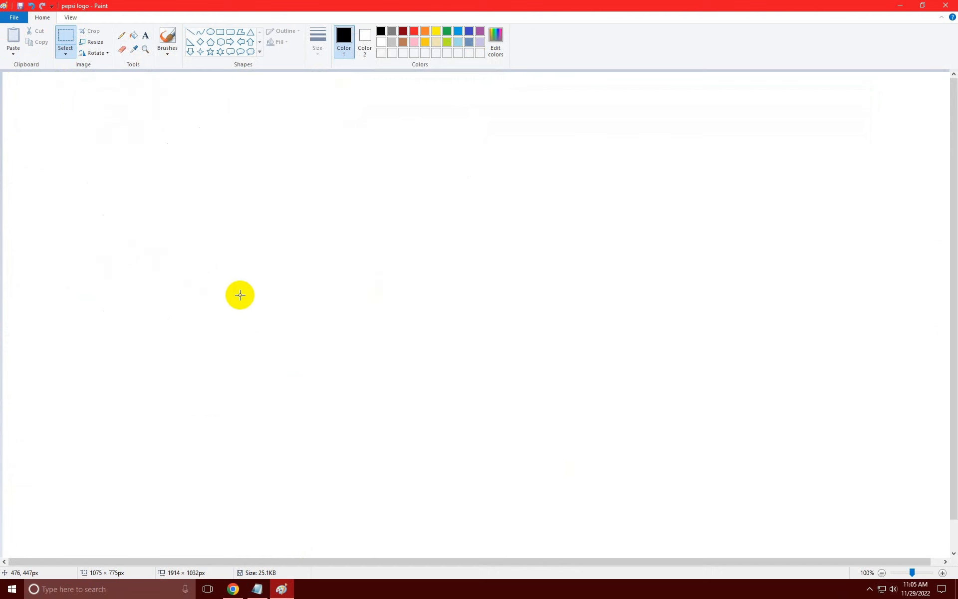
click(229, 32)
drag(299, 103, 512, 369)
drag(443, 275, 474, 293)
click(275, 228)
- Draw a short diagonal line down from the rectangle's top edge and a longer one cutting off its upper right corner
click(190, 32)
drag(402, 121, 387, 141)
drag(468, 122, 542, 186)
click(588, 169)
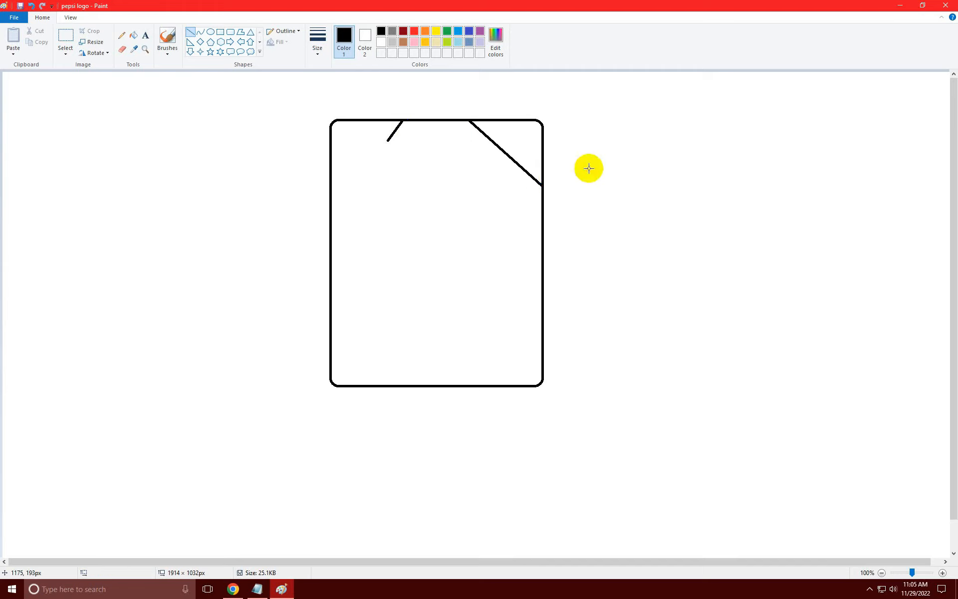
- Draw a curve from the rectangle's upper right side to its lower left corner, bowed towards the upper left
click(200, 32)
drag(542, 200, 340, 385)
drag(433, 289, 433, 190)
mouse_move(384, 260)
mouse_down()
mouse_move(366, 253)
mouse_move(347, 263)
mouse_move(350, 251)
mouse_up()
click(614, 278)
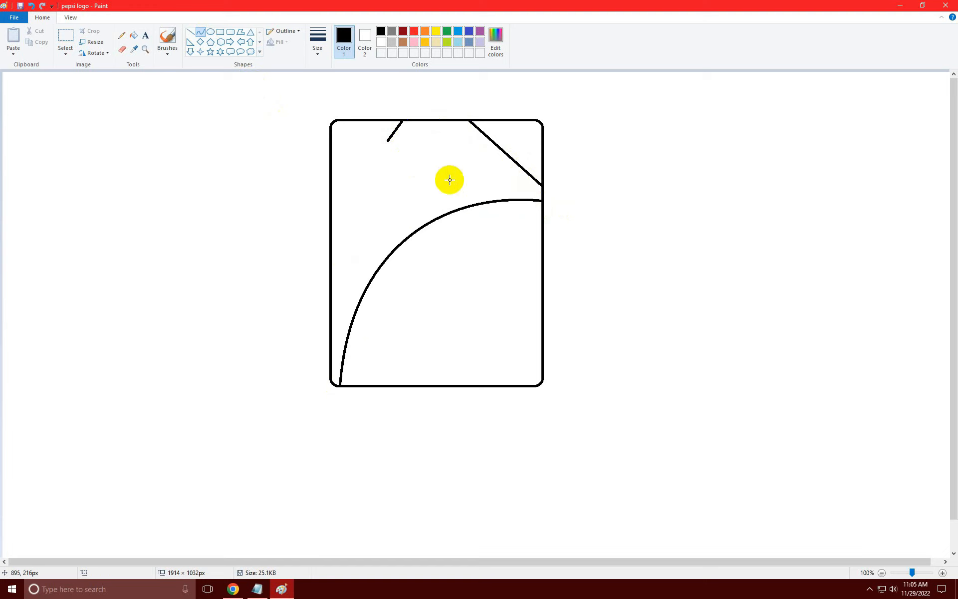
- Draw a second, shorter arc outside the first, about 253 × 389 px, ending at the rectangle's lower left corner
drag(437, 178, 332, 381)
drag(378, 197, 319, 284)
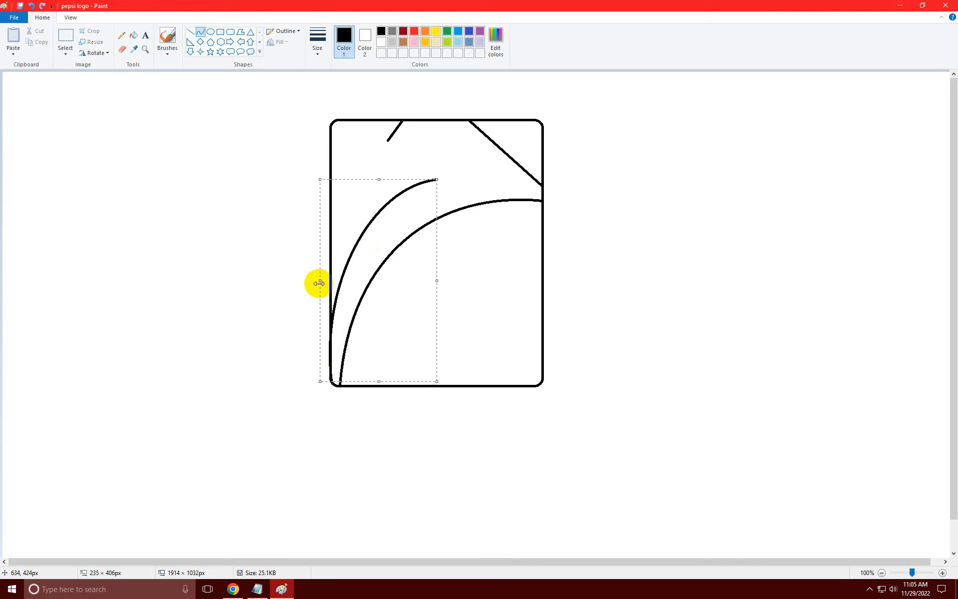
drag(434, 179, 445, 187)
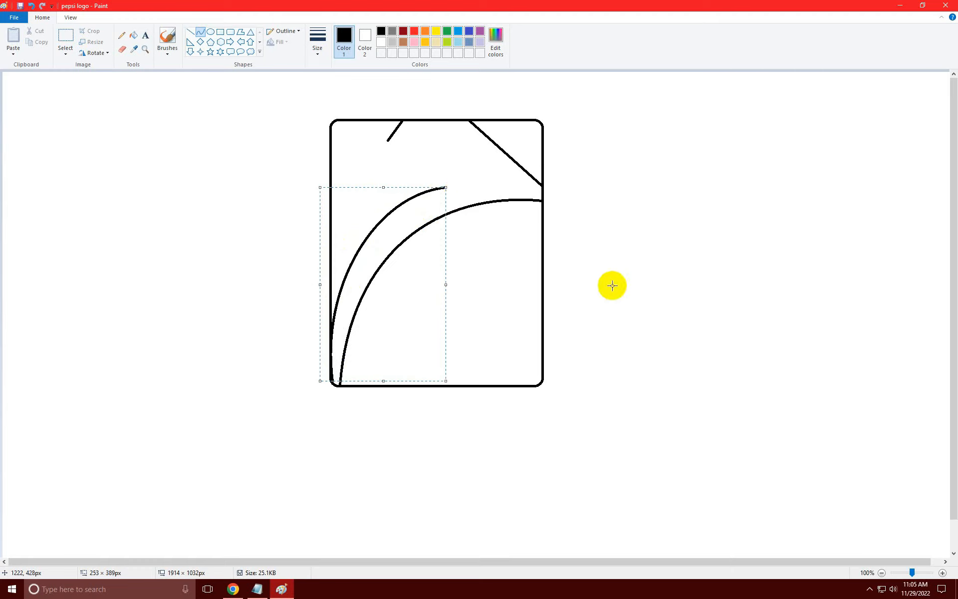
click(612, 285)
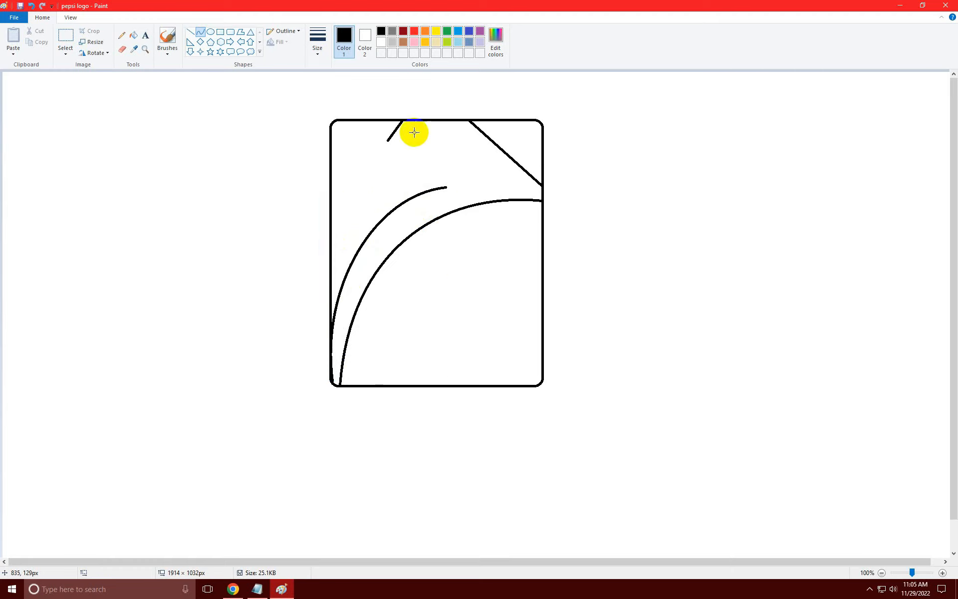
- Link the short line to the outer arc's tip with an S-shaped curve and draw a 48 × 48 px circle inside the lower area
drag(387, 141, 419, 159)
click(210, 31)
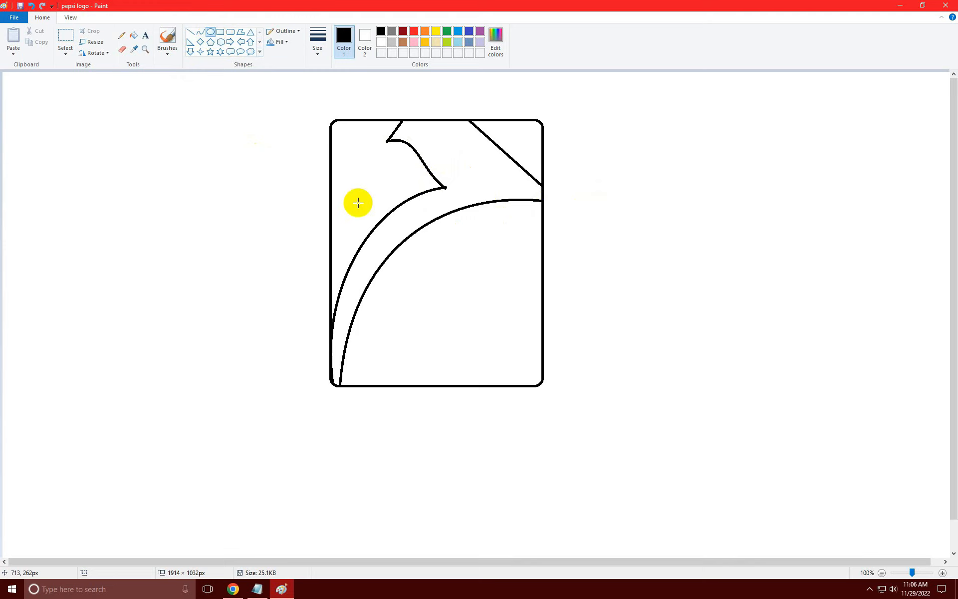
drag(453, 285, 477, 309)
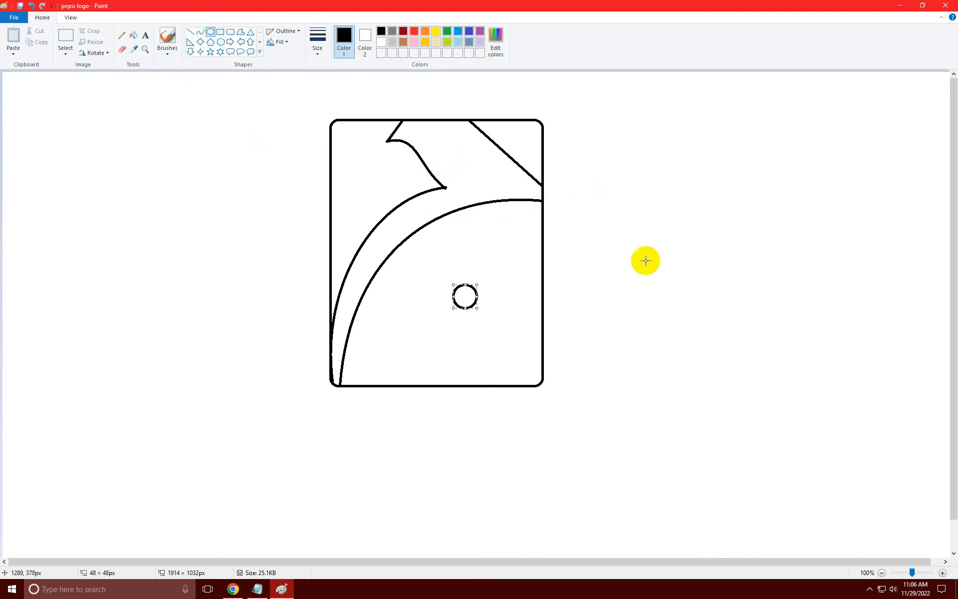
- Fill the upper left area and upper right corner with orange, and the area under the inner arc with indigo
click(132, 38)
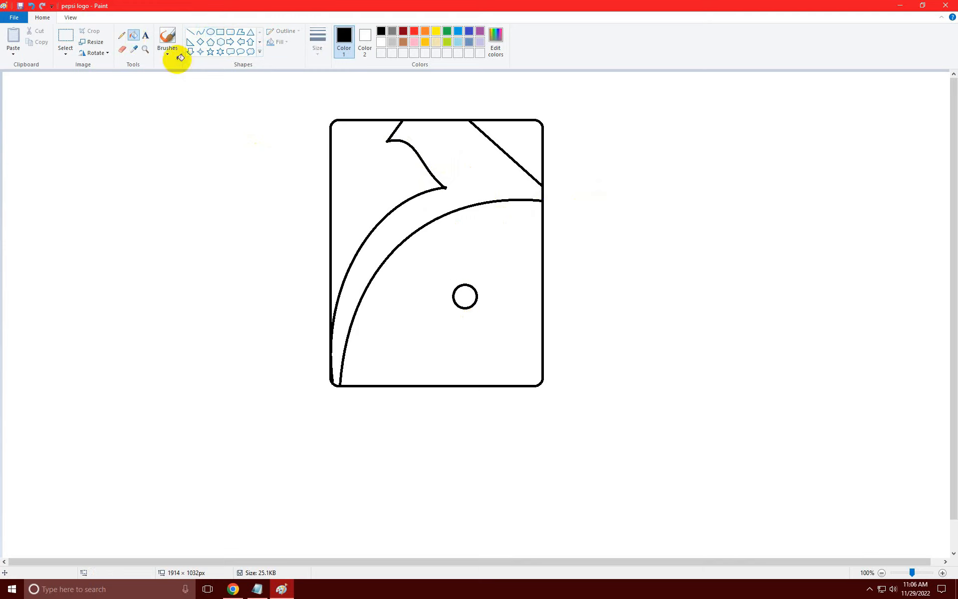
click(425, 31)
click(375, 179)
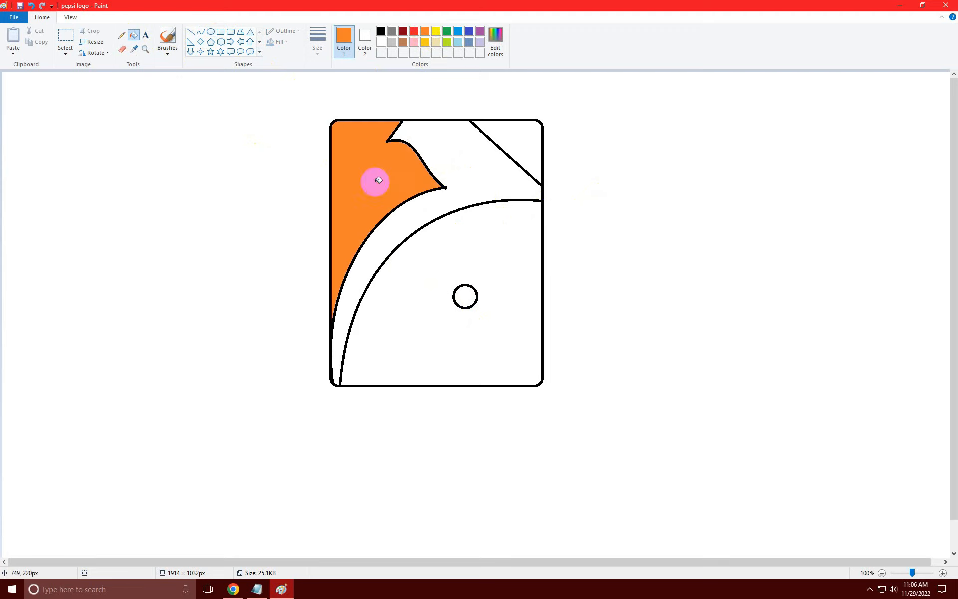
click(515, 141)
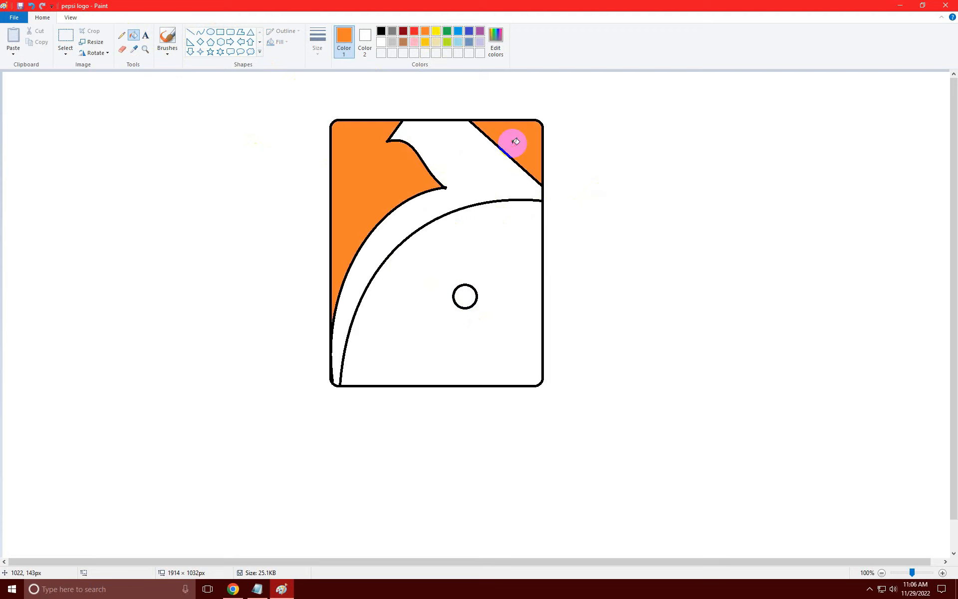
click(468, 32)
click(486, 215)
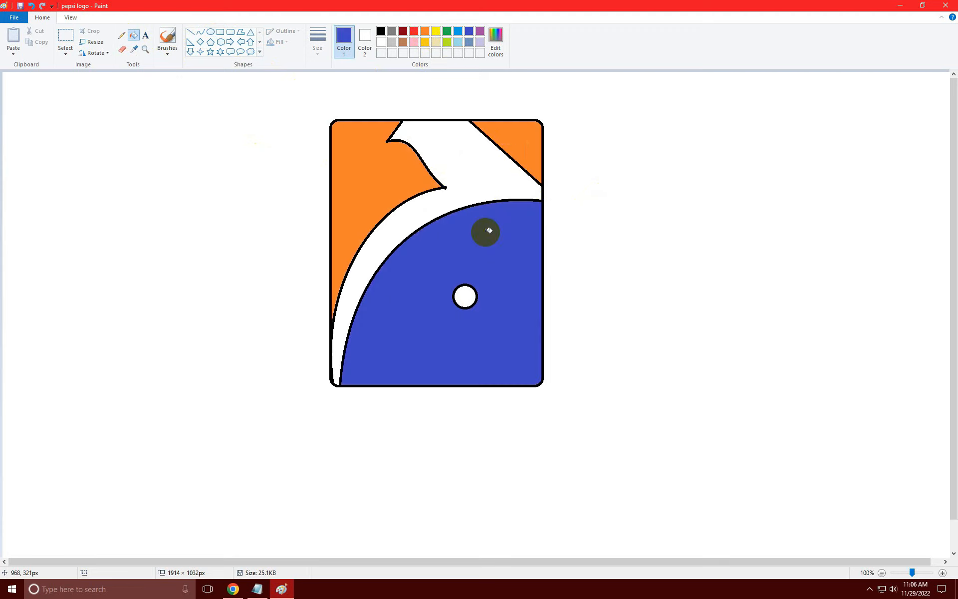
- Fill the emblem's black outlines and the small circle's outline with white
click(381, 42)
click(402, 121)
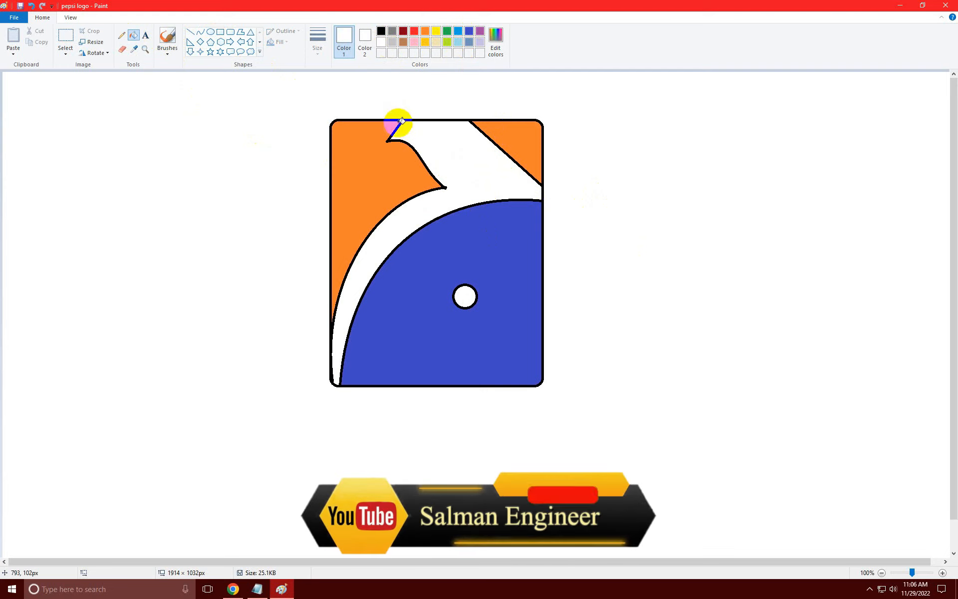
click(402, 120)
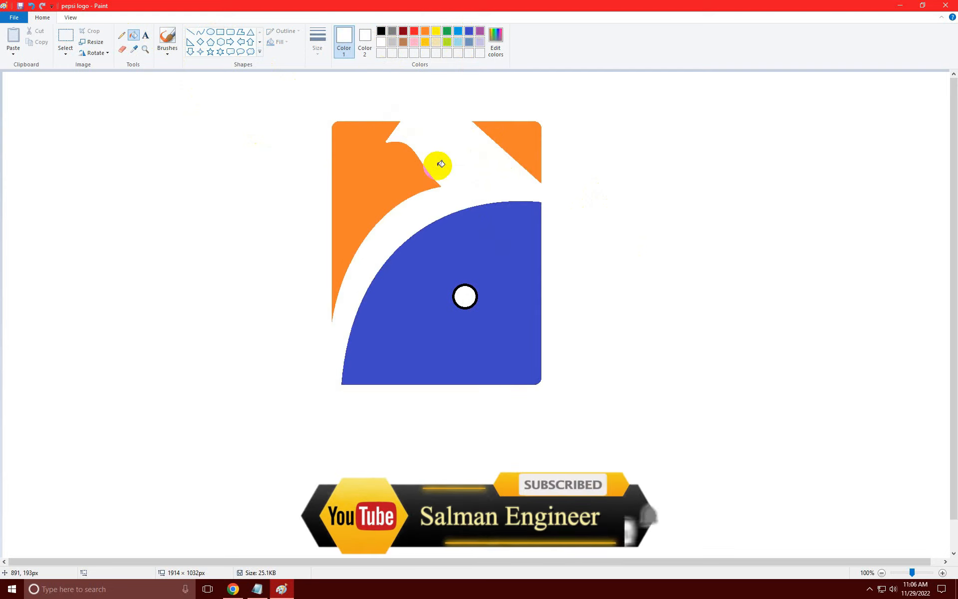
click(464, 285)
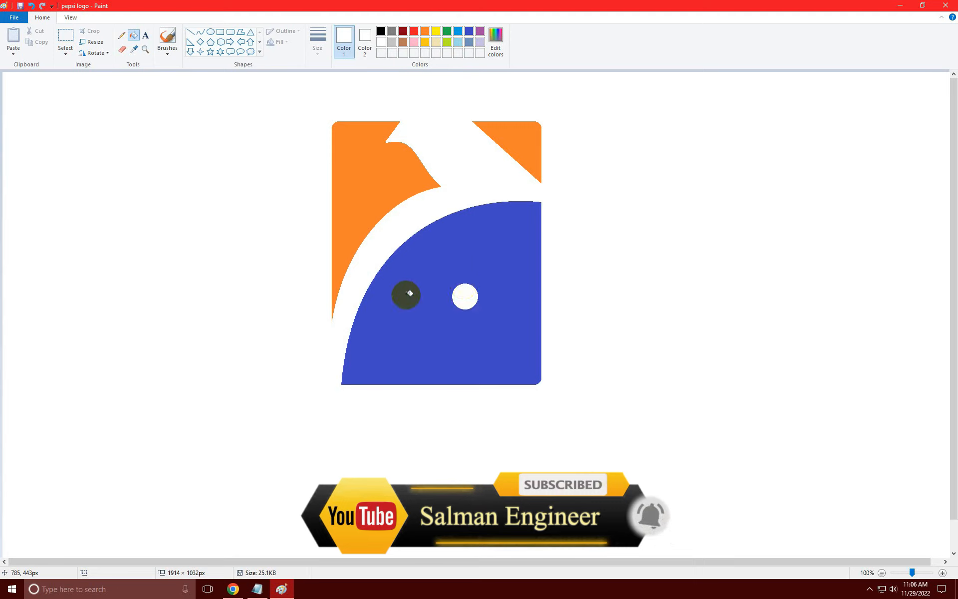
- Select the whole Geo emblem and move it slightly up the canvas
click(66, 35)
drag(309, 92, 565, 425)
drag(510, 322, 509, 297)
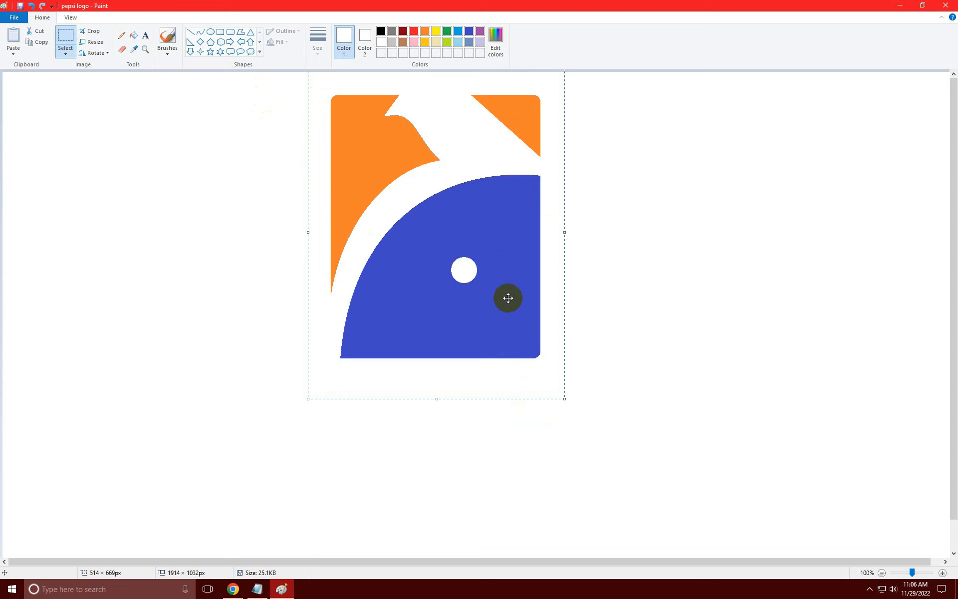
- Add the black text "Har Khabar Per Nazar" in bold 48-point Cooper Std Black and place it just below the emblem
click(148, 40)
click(155, 438)
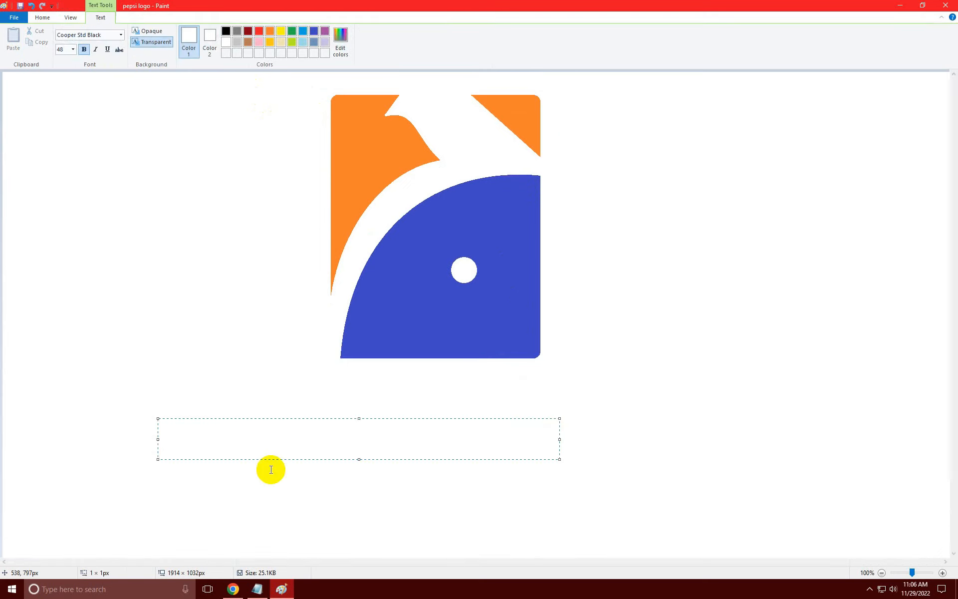
text(Har)
drag(234, 443, 151, 450)
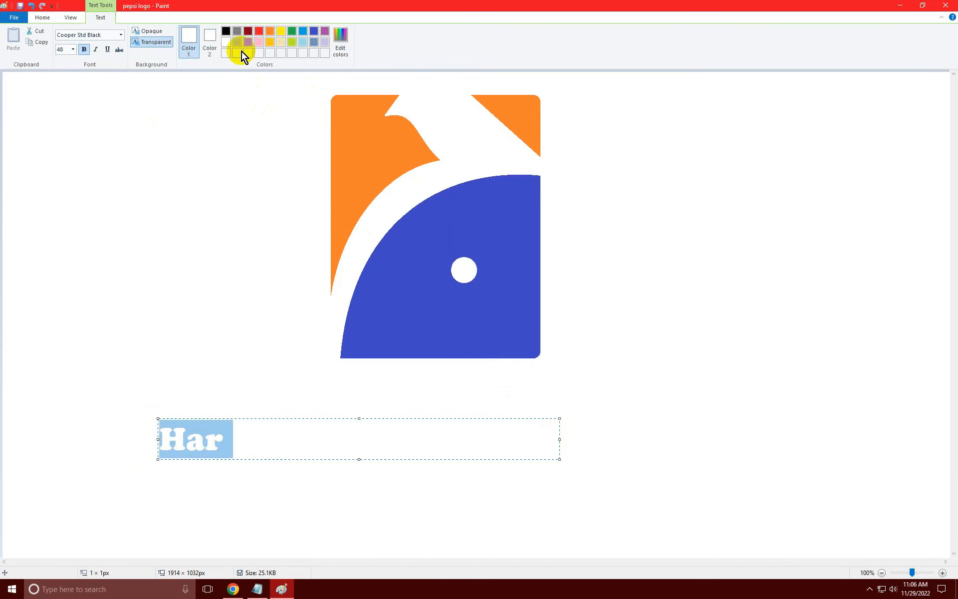
click(227, 34)
click(242, 438)
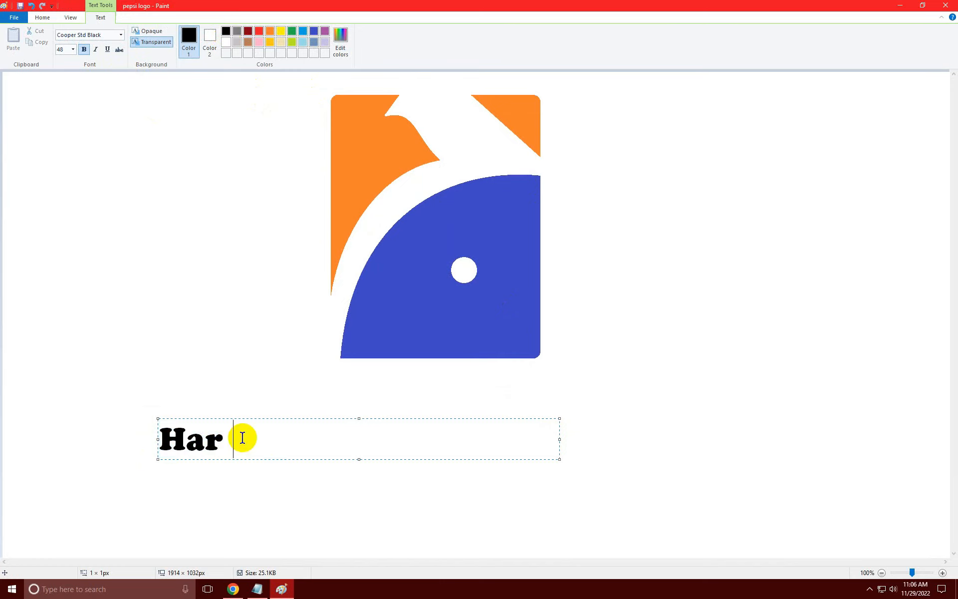
text(Khabar)
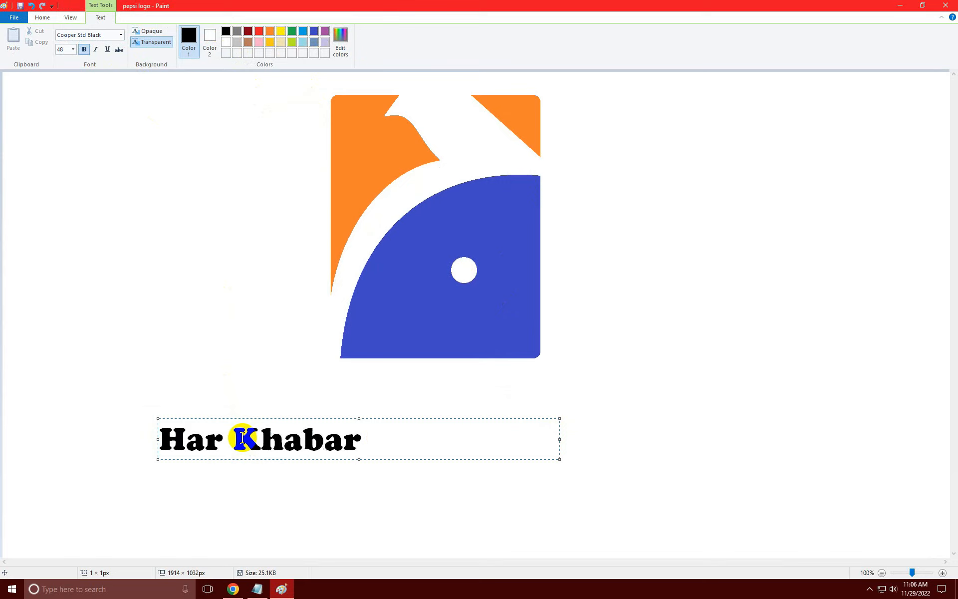
text( Pe )
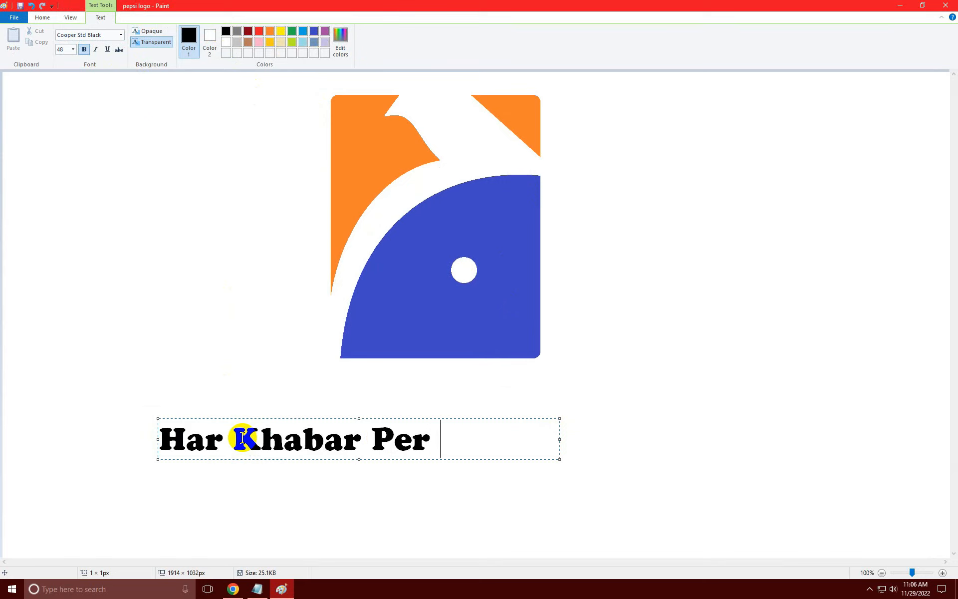
text(Nax)
key(BackSpace)
text(zar)
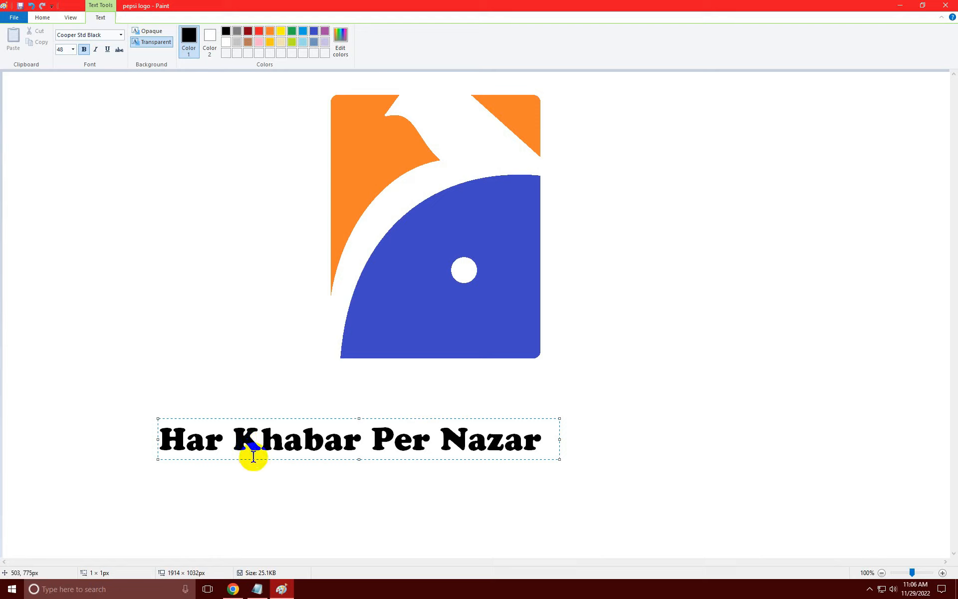
drag(256, 460, 356, 420)
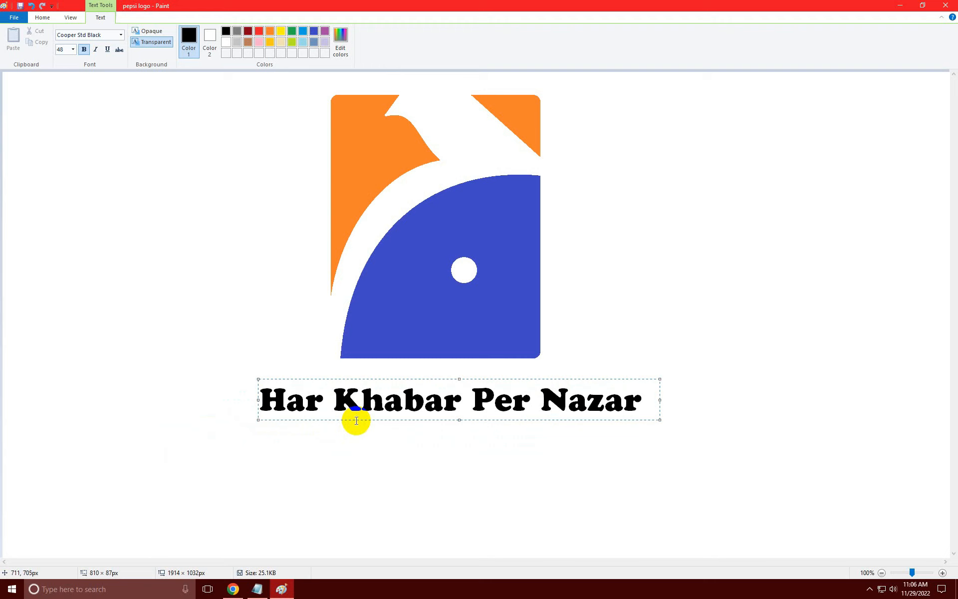
- Commit the slogan text, save the drawing to the Desktop as the PNG file "Geo news logo", and close the program
click(402, 469)
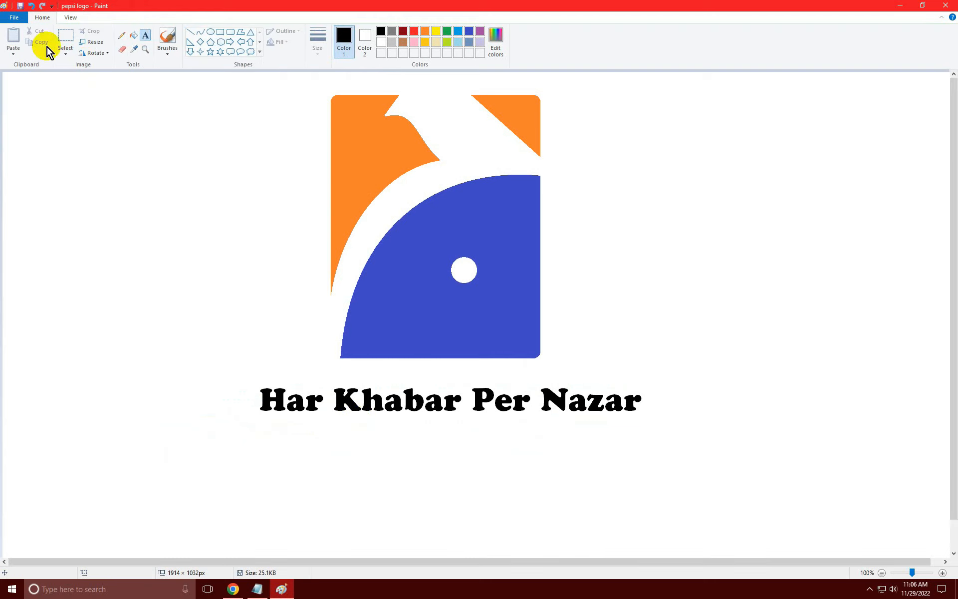
click(14, 17)
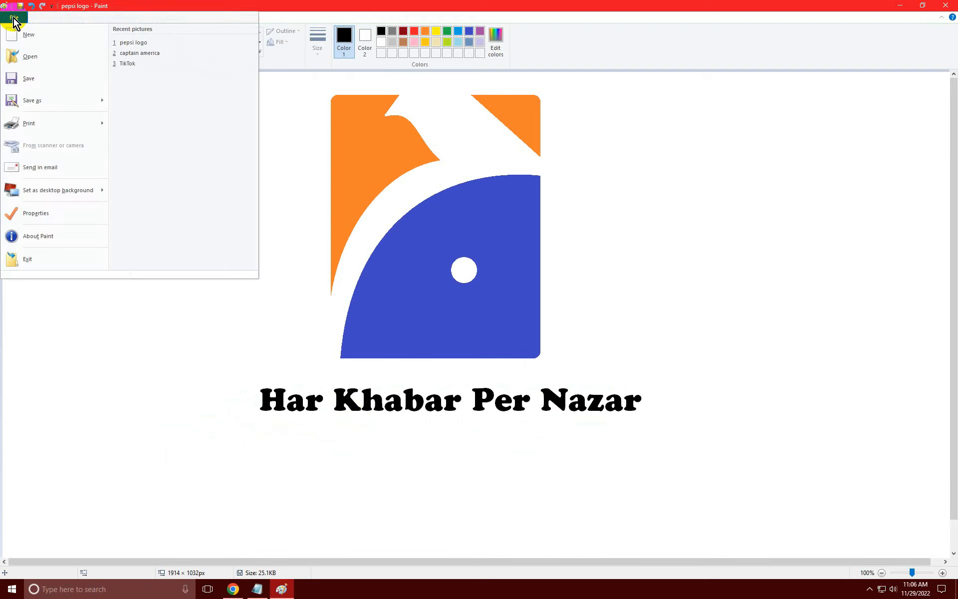
click(32, 103)
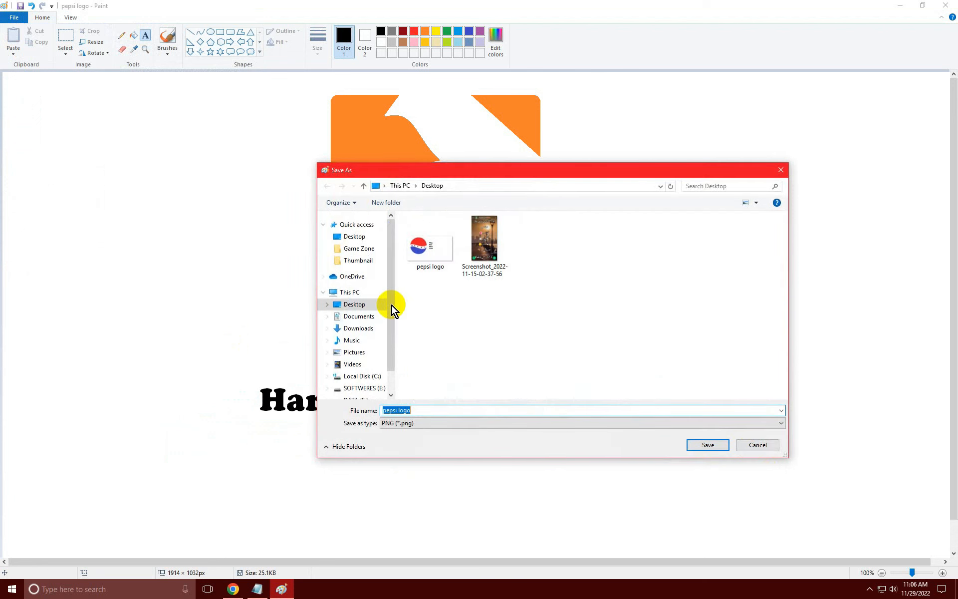
click(353, 237)
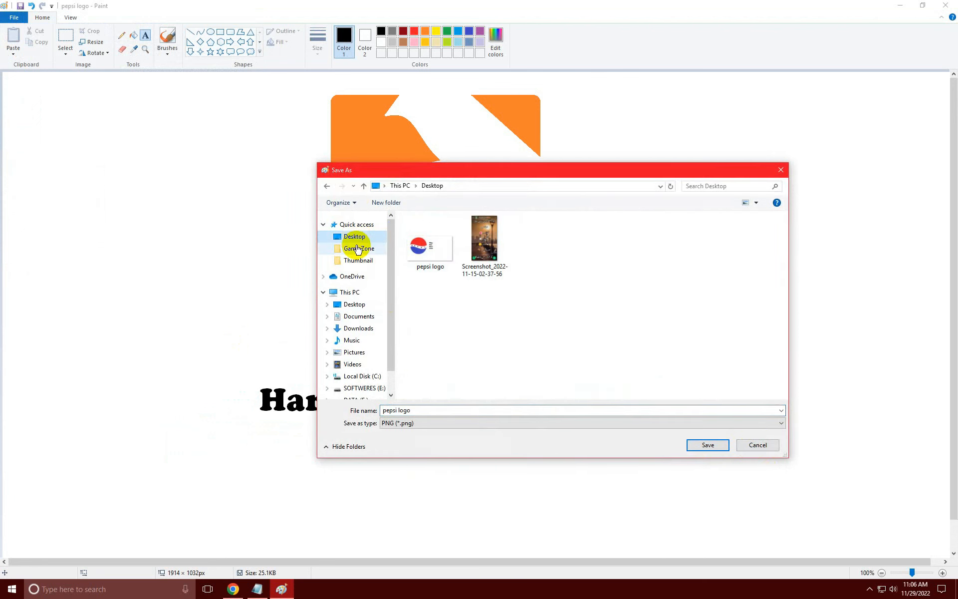
click(420, 411)
text(Geo new)
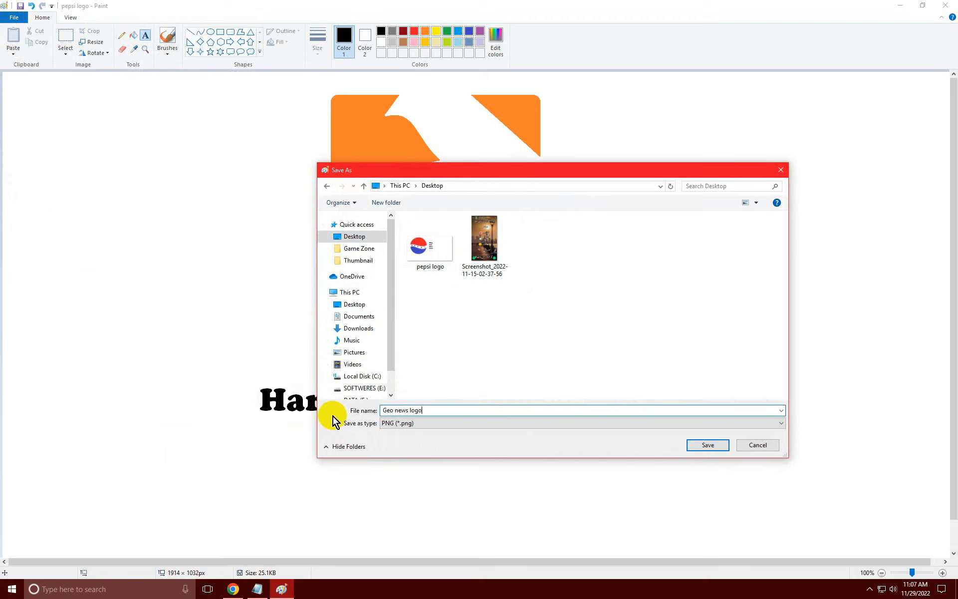
click(714, 445)
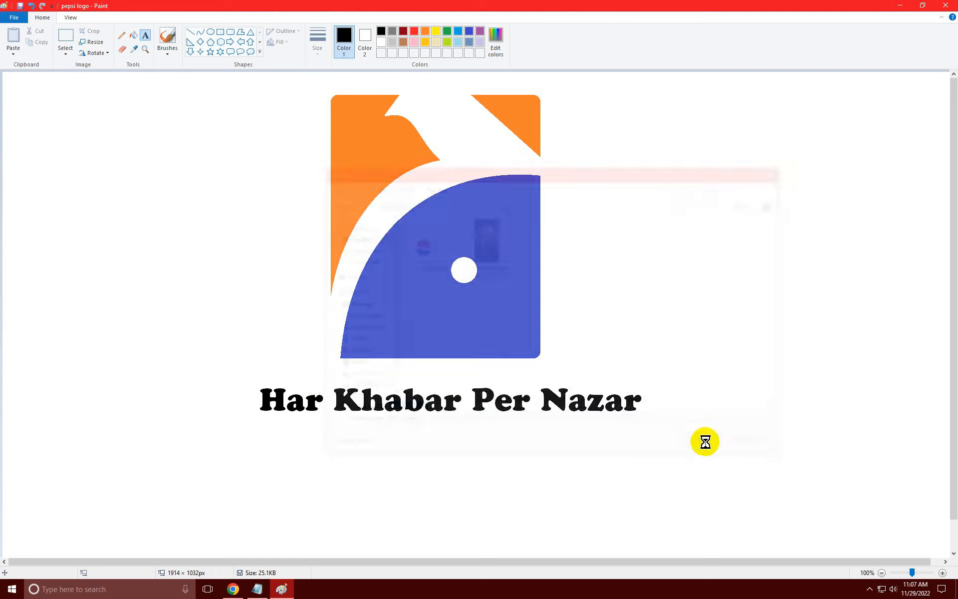
click(946, 5)
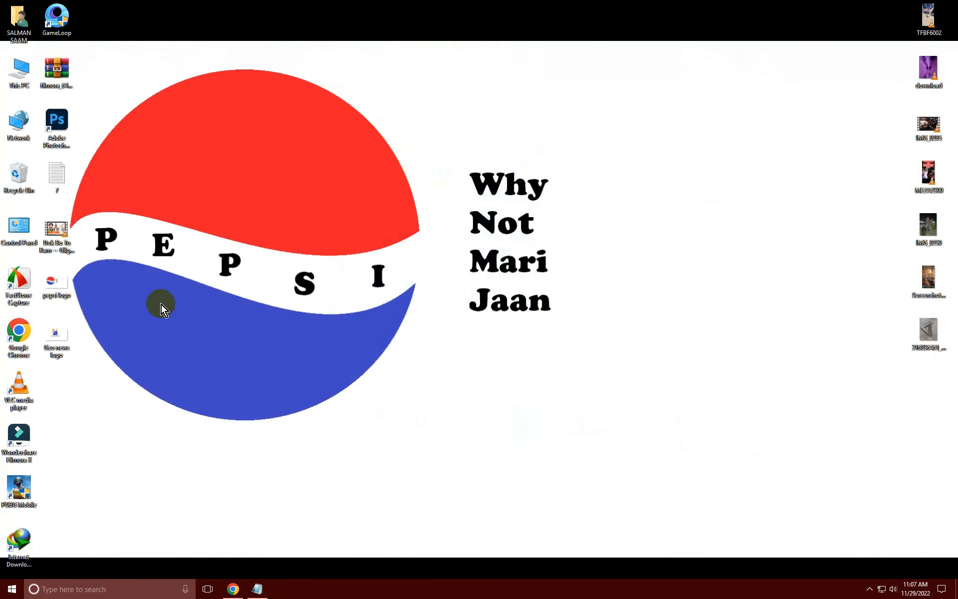
- Open the saved "Geo news logo" image in Photos, set it as the desktop background, and return to the desktop
double_click(69, 351)
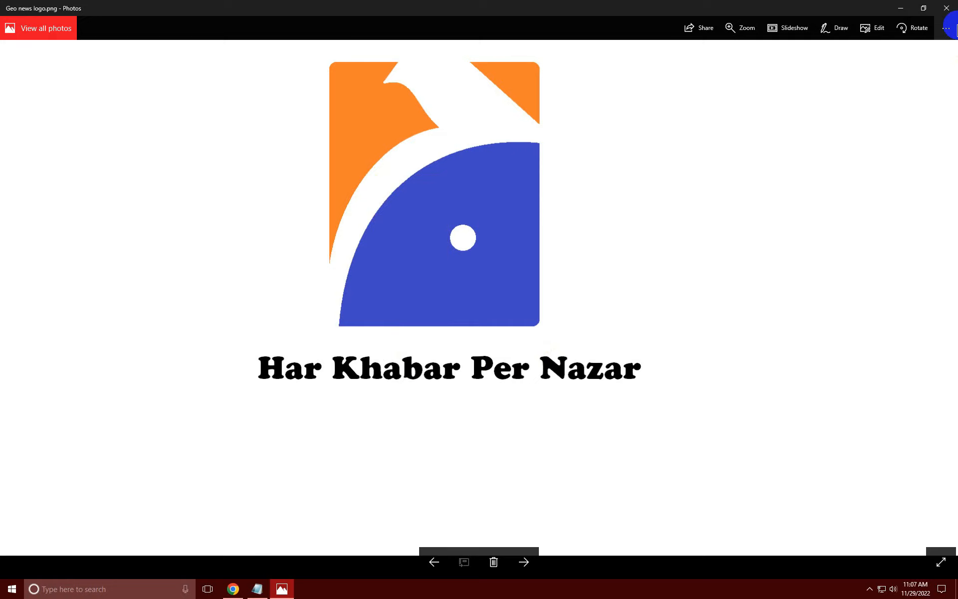
click(949, 8)
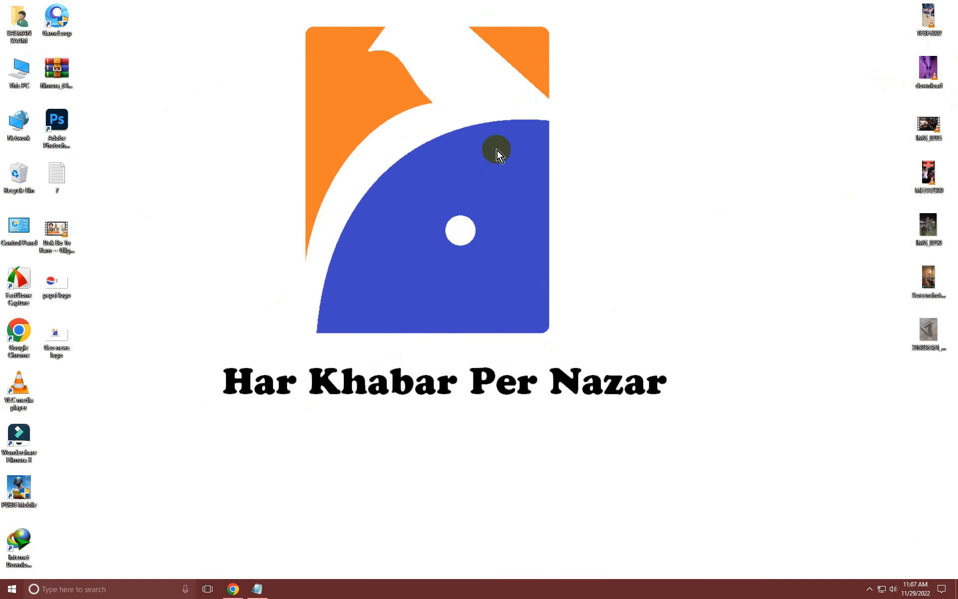
right_click(184, 154)
click(208, 188)
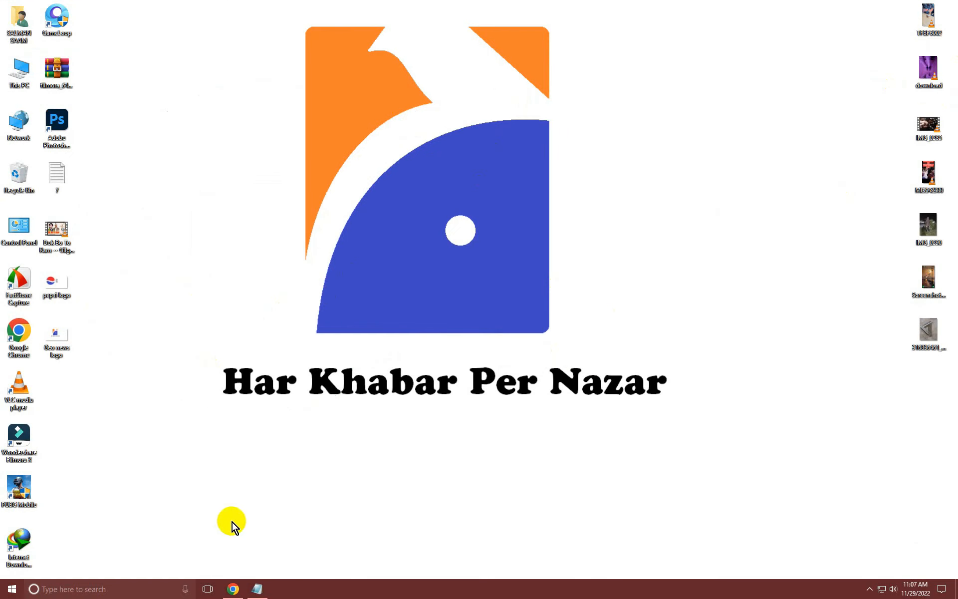
- Switch to Notepad and add the lines "Thanks for watching my videos" and "Please Subscribe My channel," below the existing text
click(256, 589)
text(Thanks for watching )
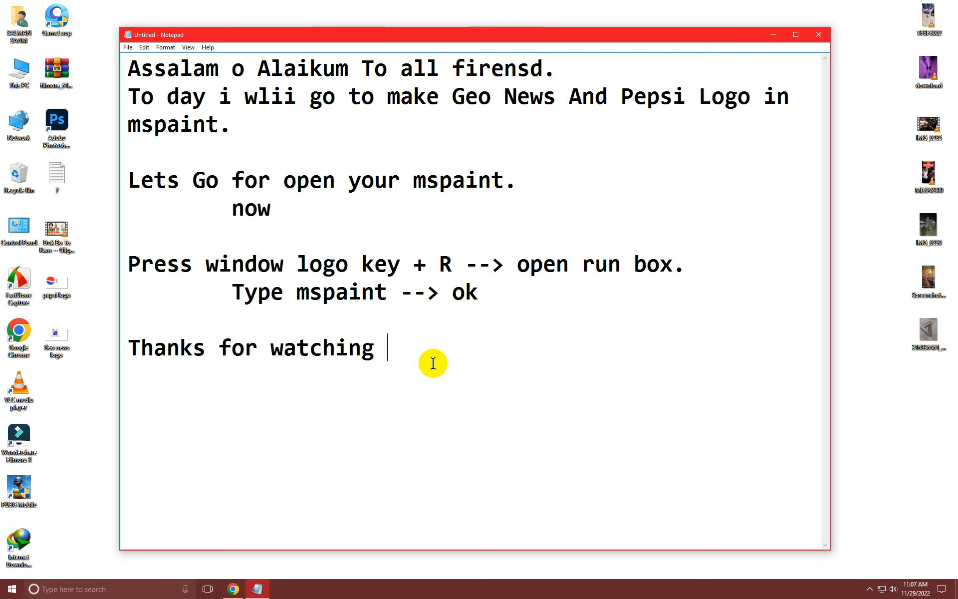
text(my videos)
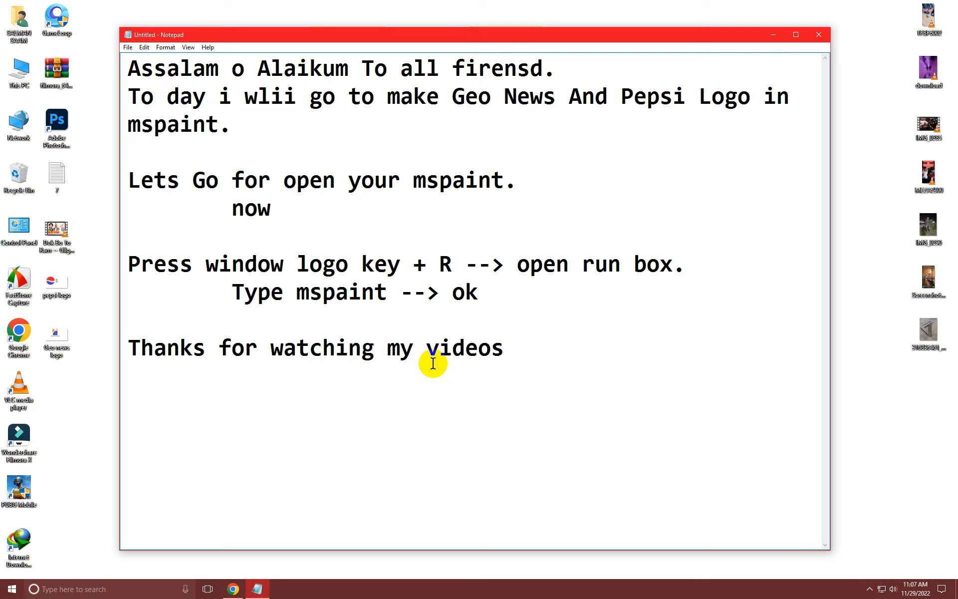
key(Return)
text(Please)
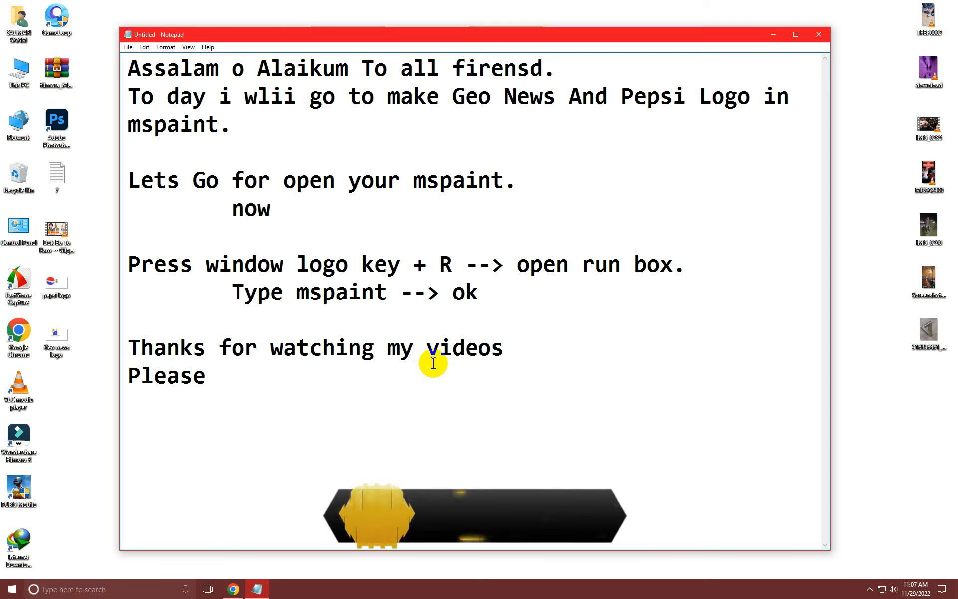
text( Subscribe My)
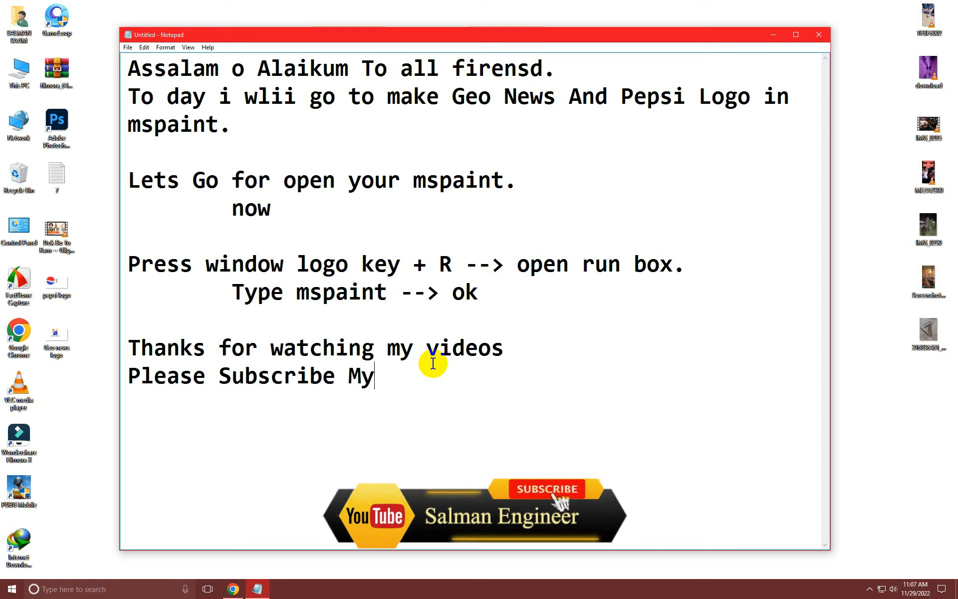
text( channel,)
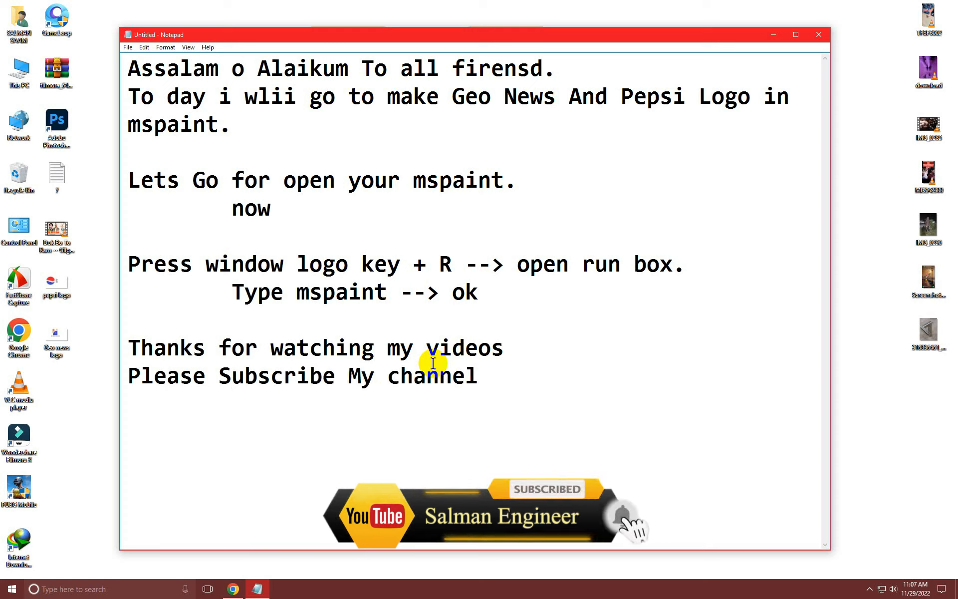
- Add the farewell "Allah Haff" below the subscribe line, leaving one blank line between them
key(Return)
key(Return)
text(Allah Haff)
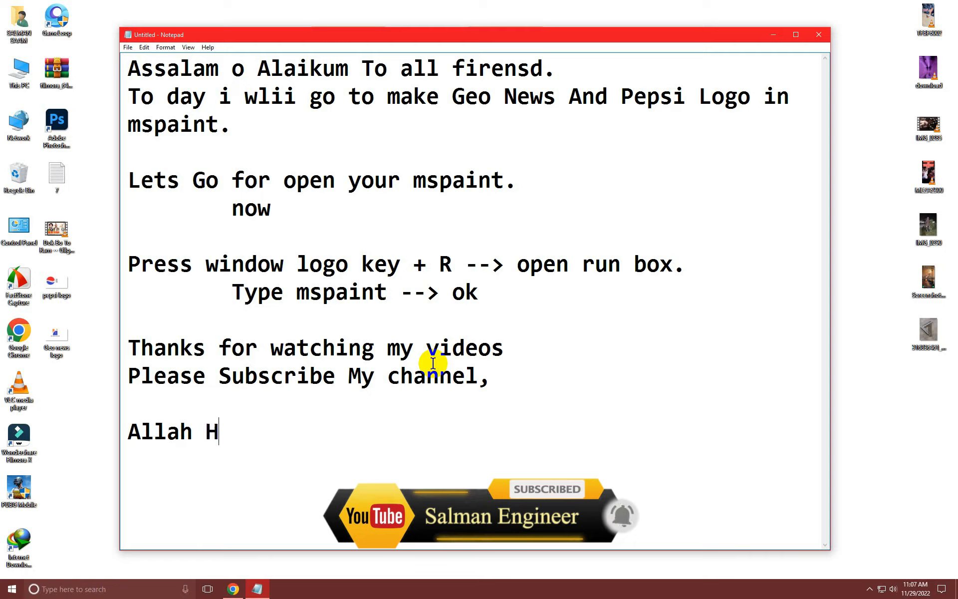